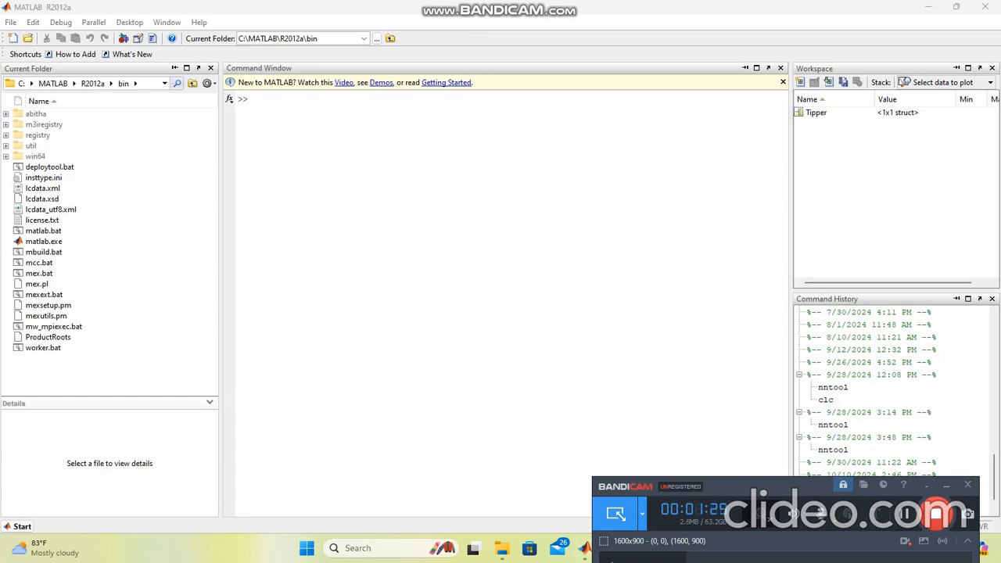
Step: Switch to the TIPPING PROBLEM.jpg image and read the tipping rules and percentages
{"action": "mouse_move", "coordinate": [584, 547]}
{"action": "left_click", "coordinate": [585, 547]}
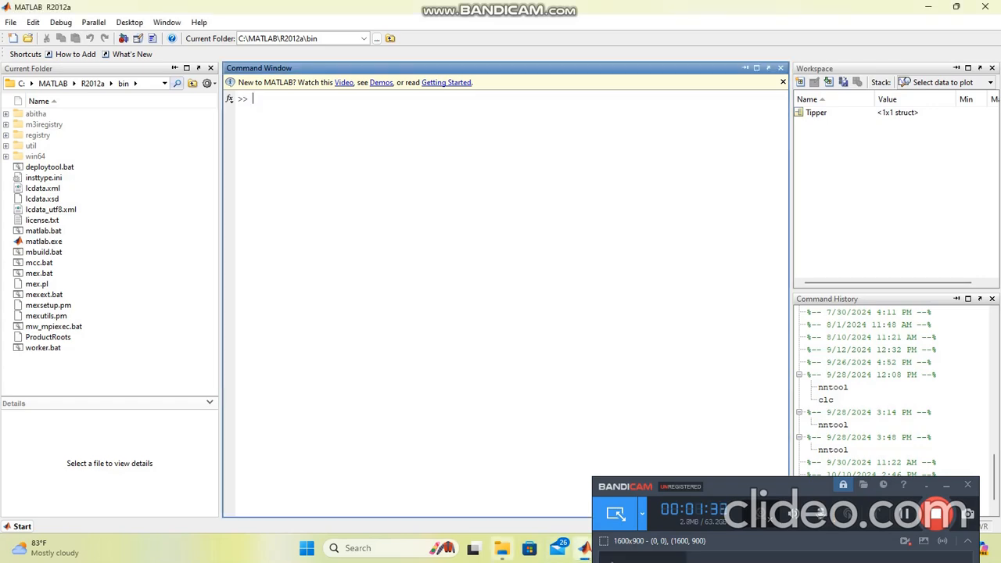
{"action": "mouse_move", "coordinate": [501, 547]}
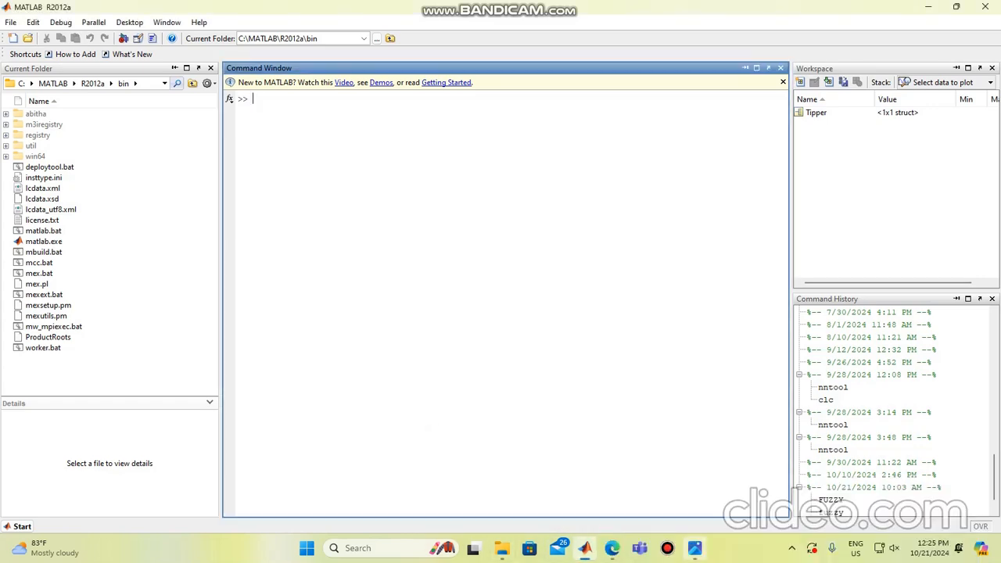
{"action": "left_click", "coordinate": [694, 547]}
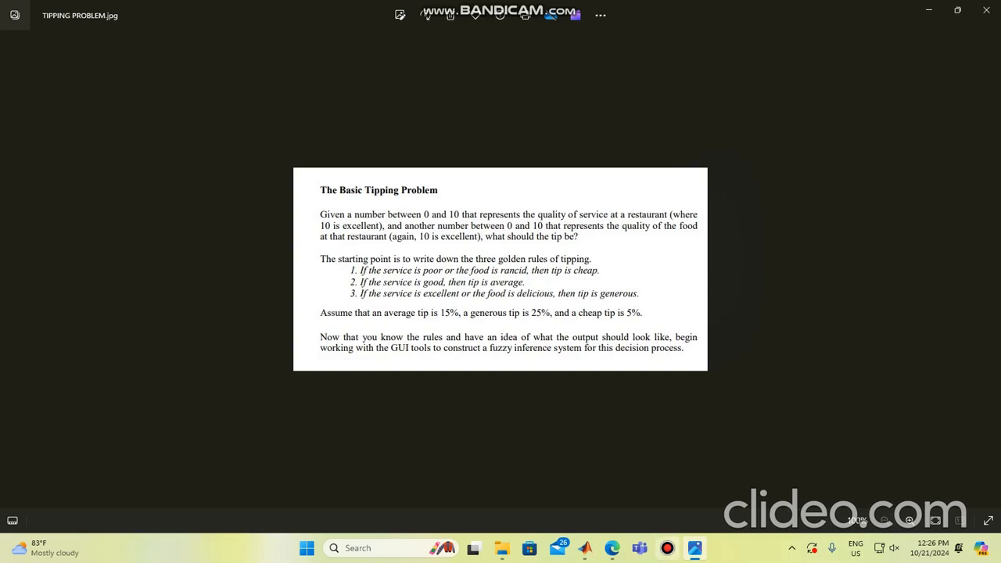
Step: Switch to MATLAB and open the FIS Editor with the fuzzy command
{"action": "left_click", "coordinate": [585, 548]}
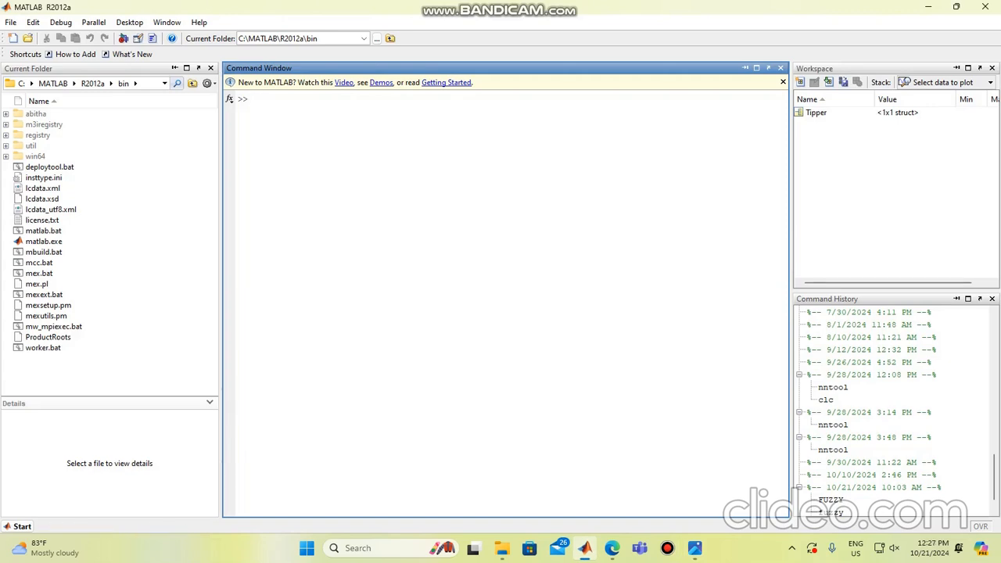
{"action": "type", "text": "fuzzy"}
{"action": "key", "text": "Return"}
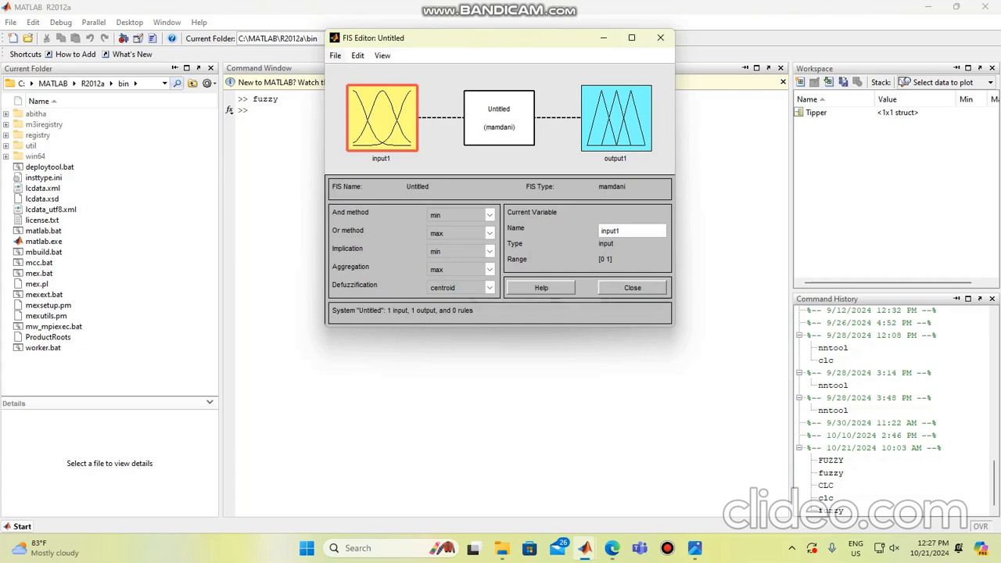
Step: Add a second input variable to the untitled Mamdani fuzzy system
{"action": "left_click", "coordinate": [357, 56]}
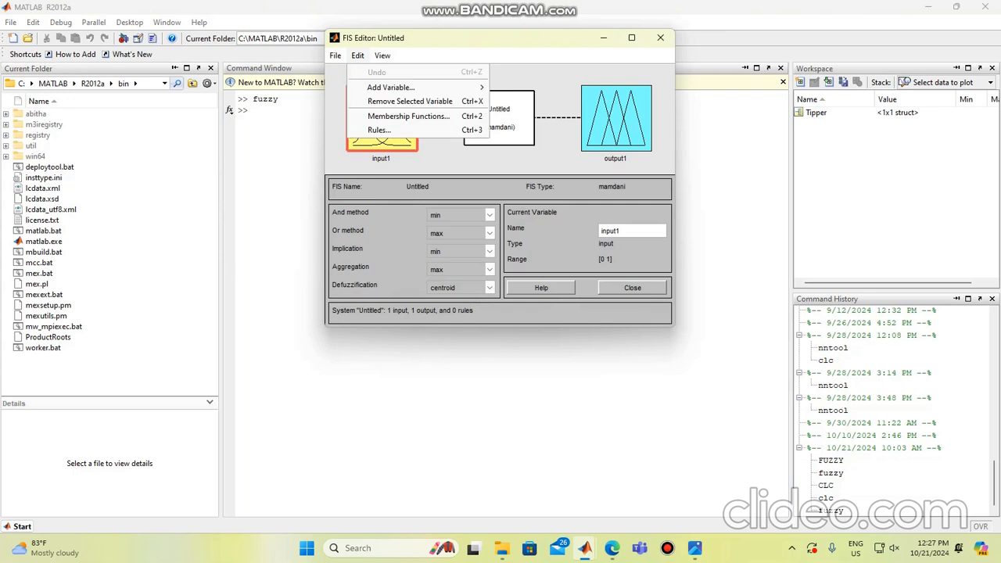
{"action": "mouse_move", "coordinate": [391, 87]}
{"action": "left_click", "coordinate": [516, 86]}
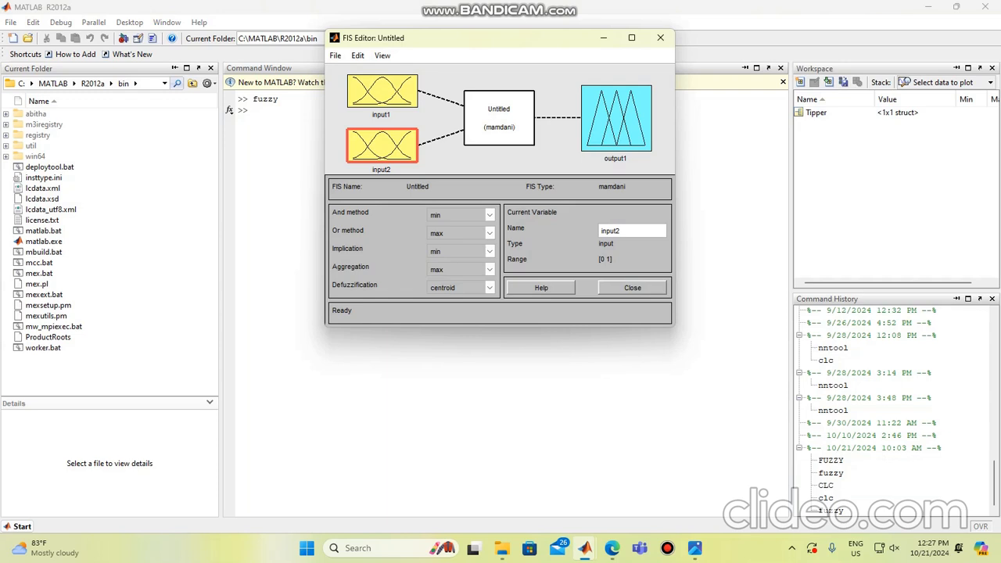
Step: Rename the first input variable, input1, as service
{"action": "left_click", "coordinate": [382, 92]}
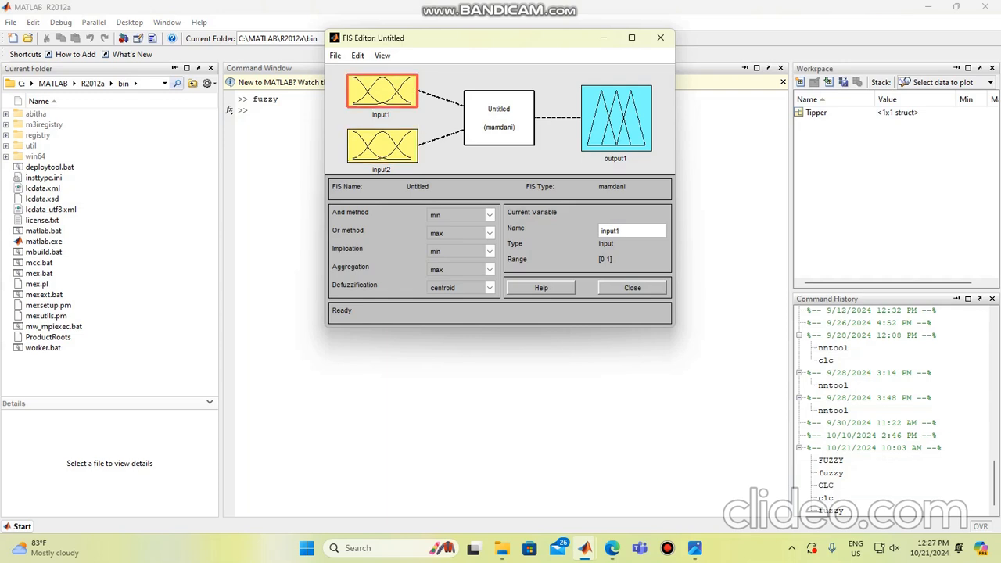
{"action": "double_click", "coordinate": [609, 230]}
{"action": "type", "text": "service"}
{"action": "key", "text": "Return"}
Step: Rename the second input variable, input2, as food
{"action": "left_click", "coordinate": [382, 146]}
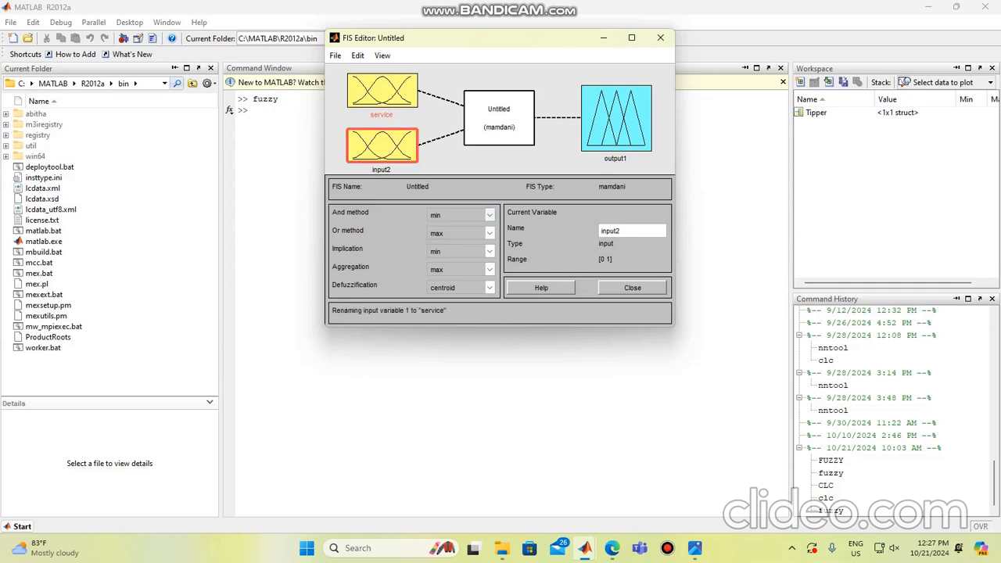
{"action": "left_click_drag", "start_coordinate": [623, 230], "coordinate": [578, 231]}
{"action": "key", "text": "BackSpace"}
{"action": "type", "text": "food"}
{"action": "key", "text": "Return"}
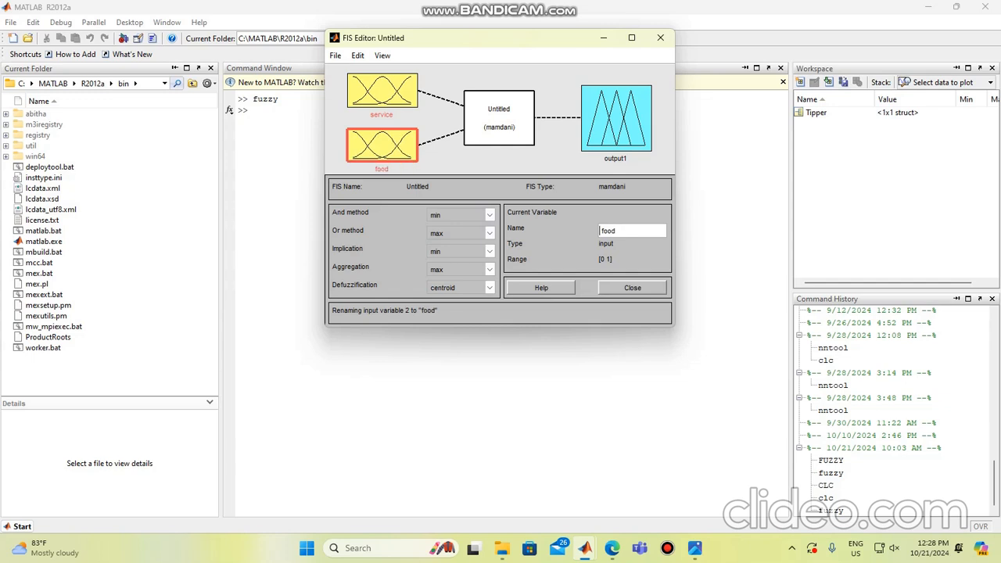
Step: Rename the output variable, output1, as tip
{"action": "left_click", "coordinate": [616, 118]}
{"action": "double_click", "coordinate": [612, 231]}
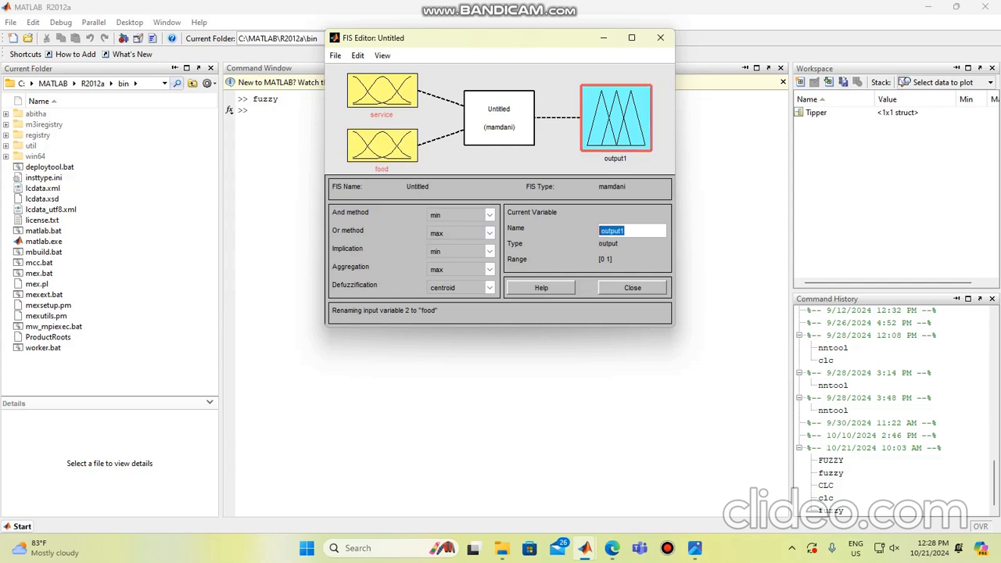
{"action": "key", "text": "BackSpace"}
{"action": "type", "text": "tip"}
{"action": "key", "text": "Return"}
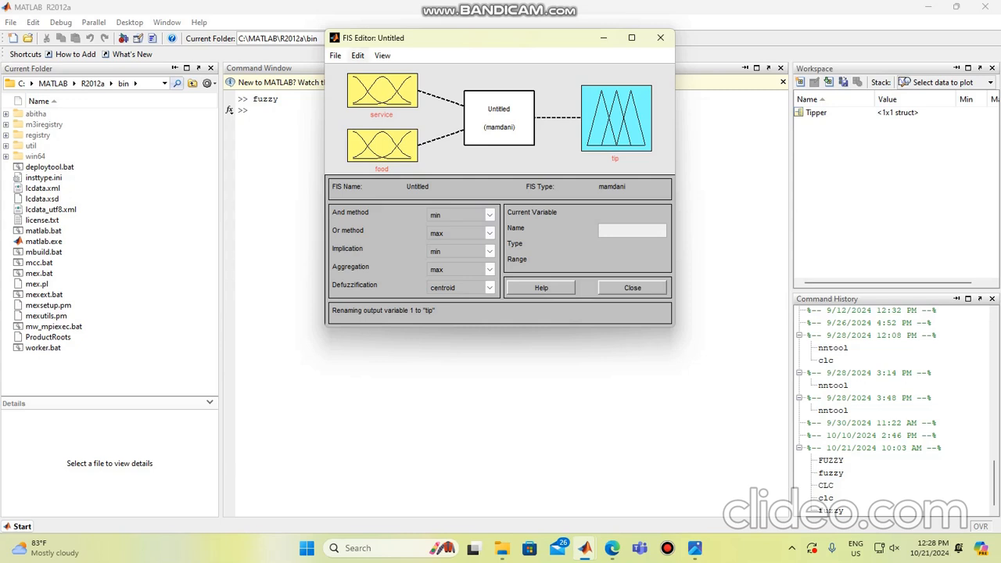
Step: Export the fuzzy inference system to the workspace under the variable name TIPPER
{"action": "left_click", "coordinate": [357, 56]}
{"action": "mouse_move", "coordinate": [334, 55]}
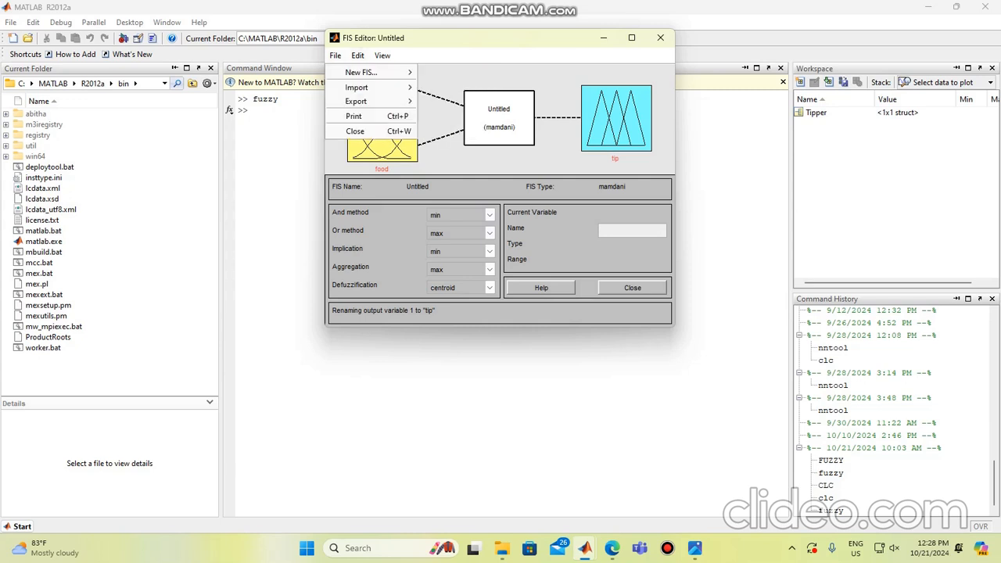
{"action": "mouse_move", "coordinate": [355, 101]}
{"action": "left_click", "coordinate": [460, 102]}
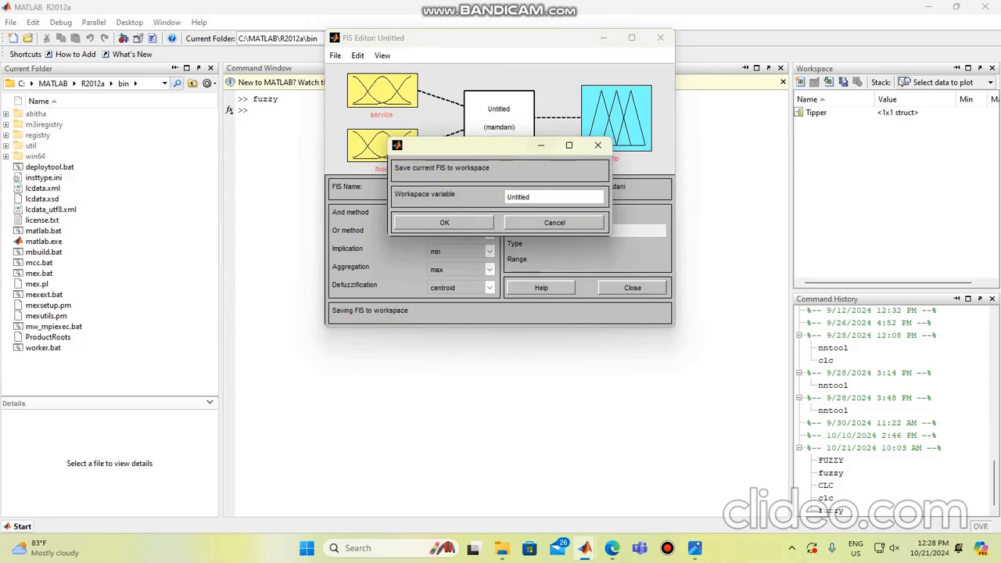
{"action": "double_click", "coordinate": [518, 197]}
{"action": "key", "text": "BackSpace"}
{"action": "type", "text": "TIPPER"}
{"action": "key", "text": "Return"}
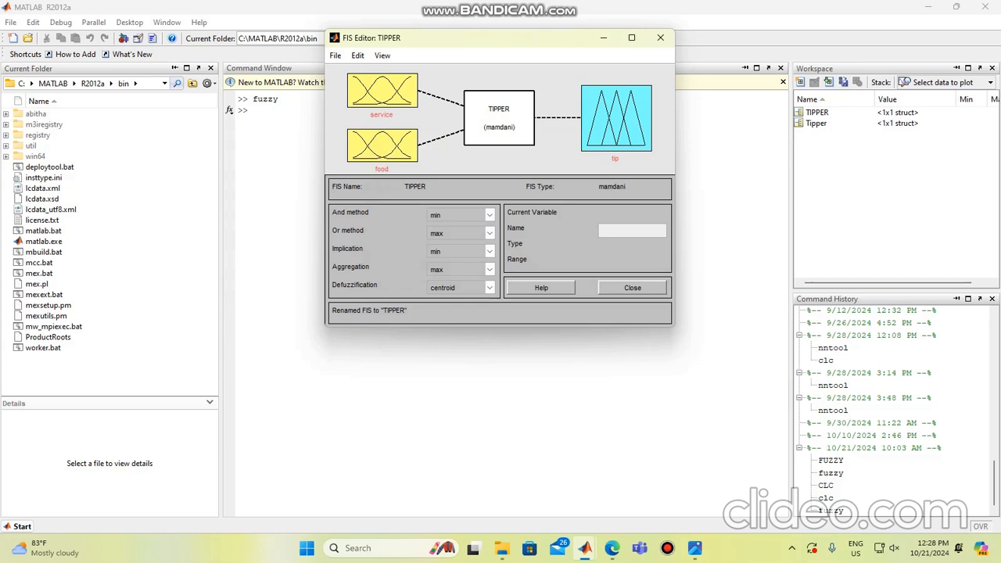
Step: Check the TIPPER variable in the workspace and return to the FIS Editor window
{"action": "left_click", "coordinate": [817, 113]}
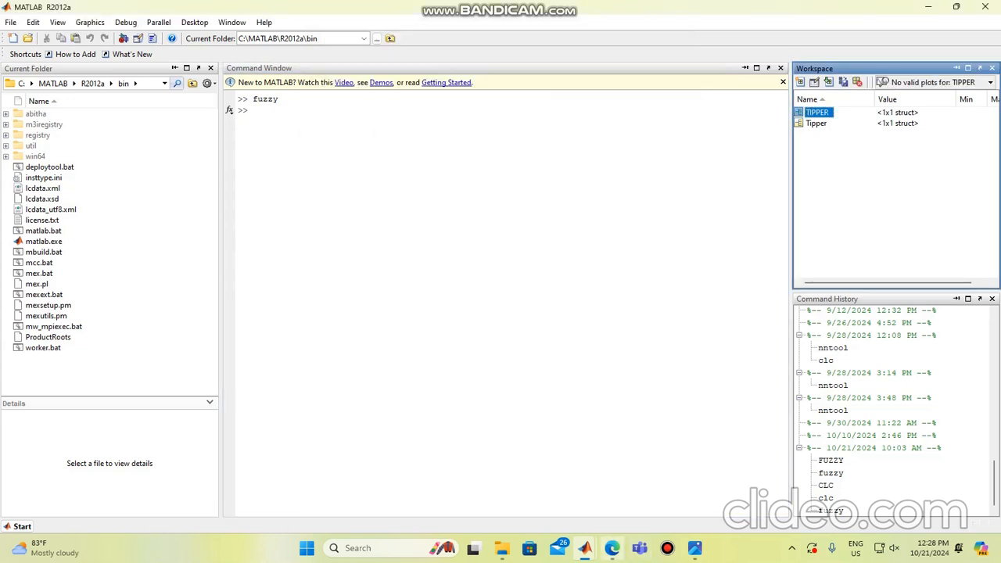
{"action": "mouse_move", "coordinate": [584, 547]}
{"action": "left_click", "coordinate": [652, 480]}
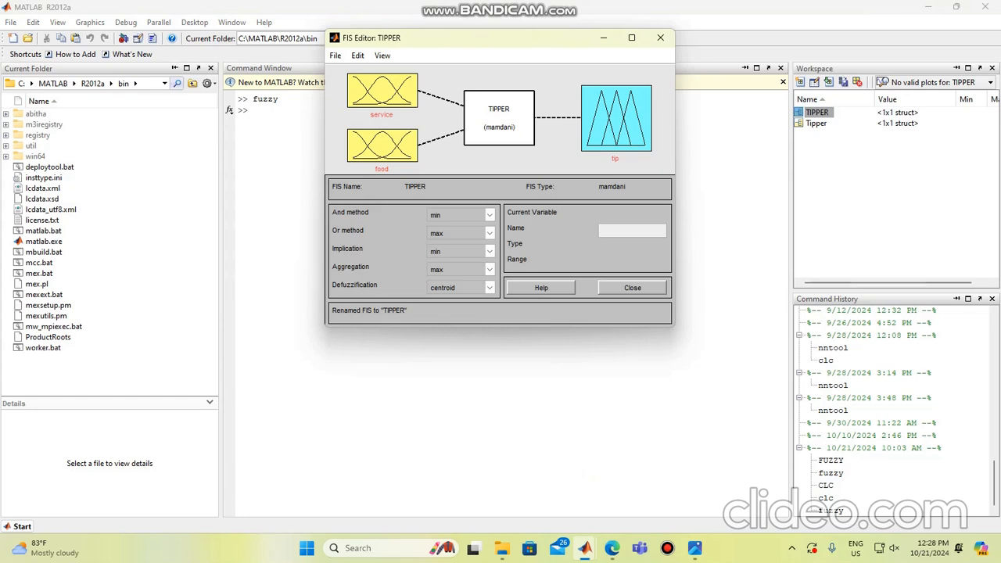
Step: Open the Membership Function Editor for the service input and set its range to [0 10]
{"action": "left_click", "coordinate": [382, 90]}
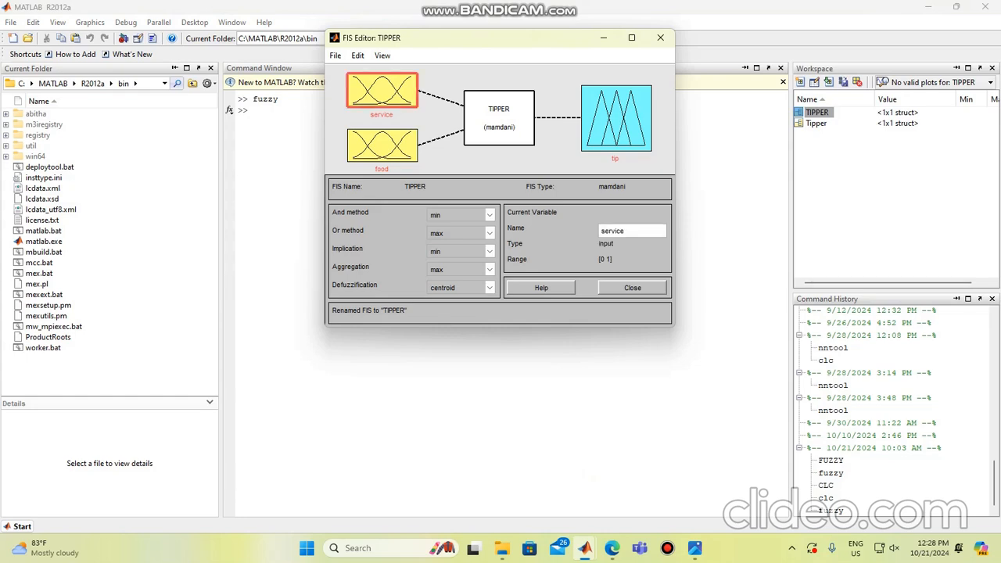
{"action": "double_click", "coordinate": [382, 91]}
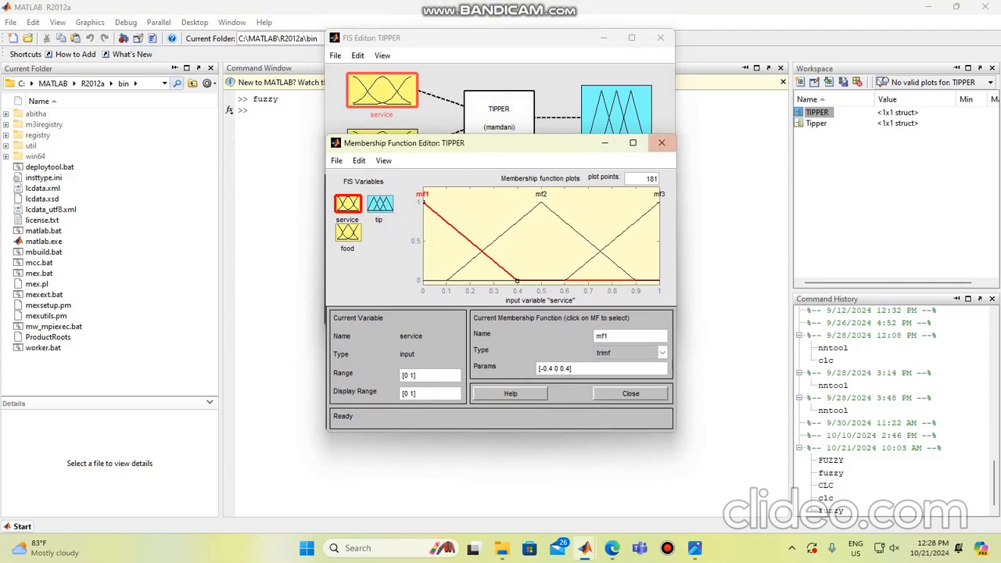
{"action": "left_click_drag", "start_coordinate": [425, 145], "coordinate": [426, 53]}
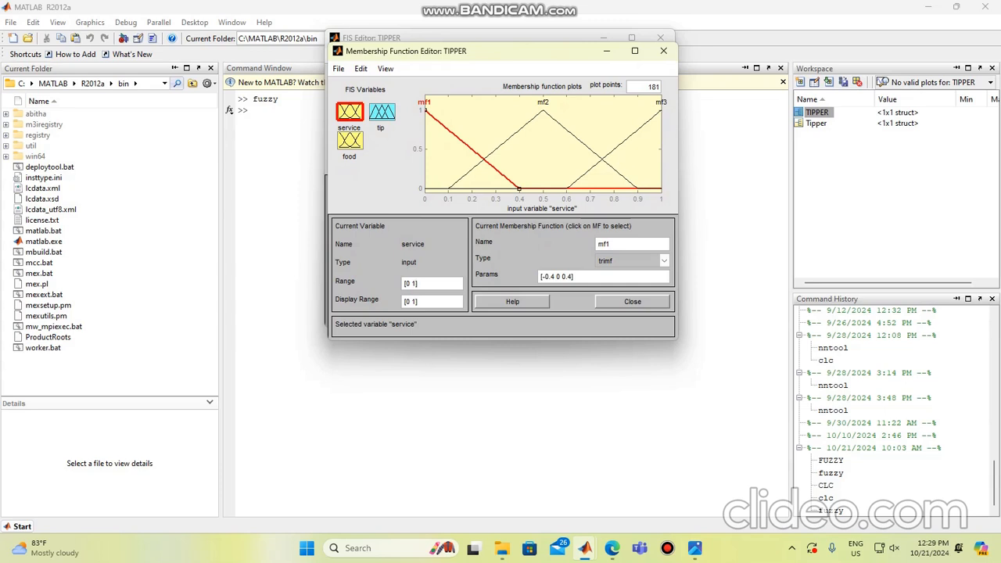
{"action": "type", "text": "0"}
{"action": "key", "text": "Return"}
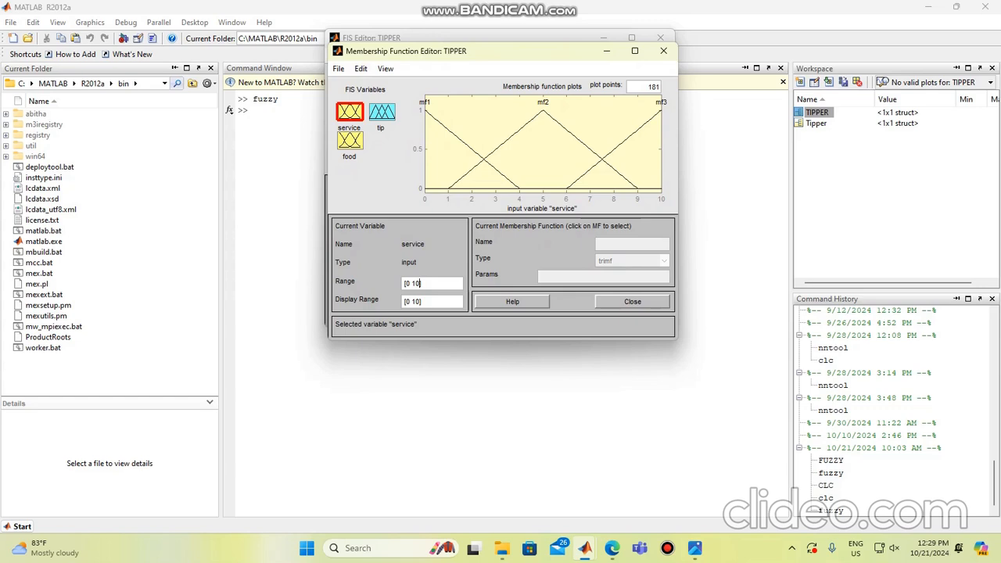
Step: Replace all membership functions of the service input with three new ones of type gaussmf
{"action": "left_click", "coordinate": [360, 69]}
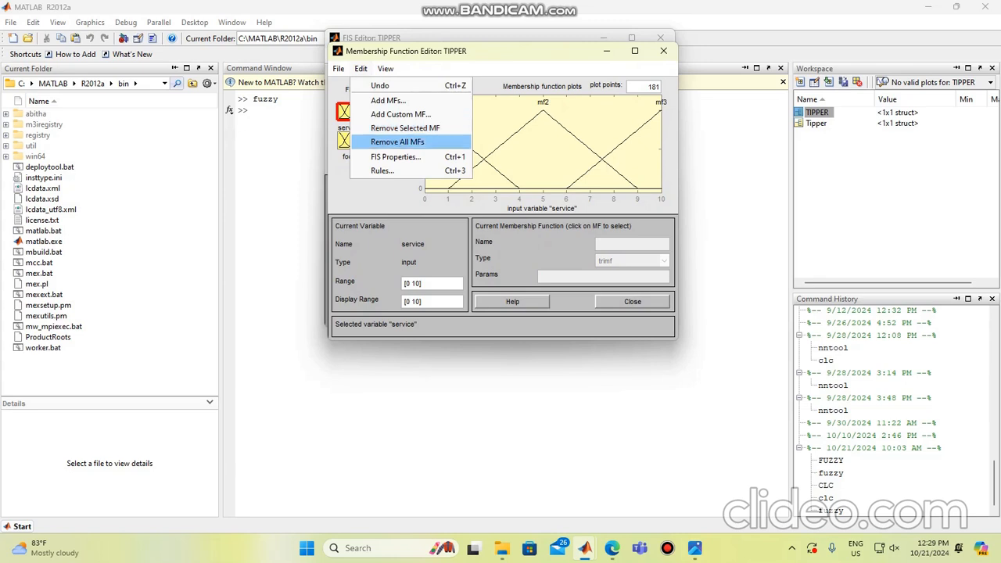
{"action": "left_click", "coordinate": [397, 142]}
{"action": "left_click", "coordinate": [360, 68]}
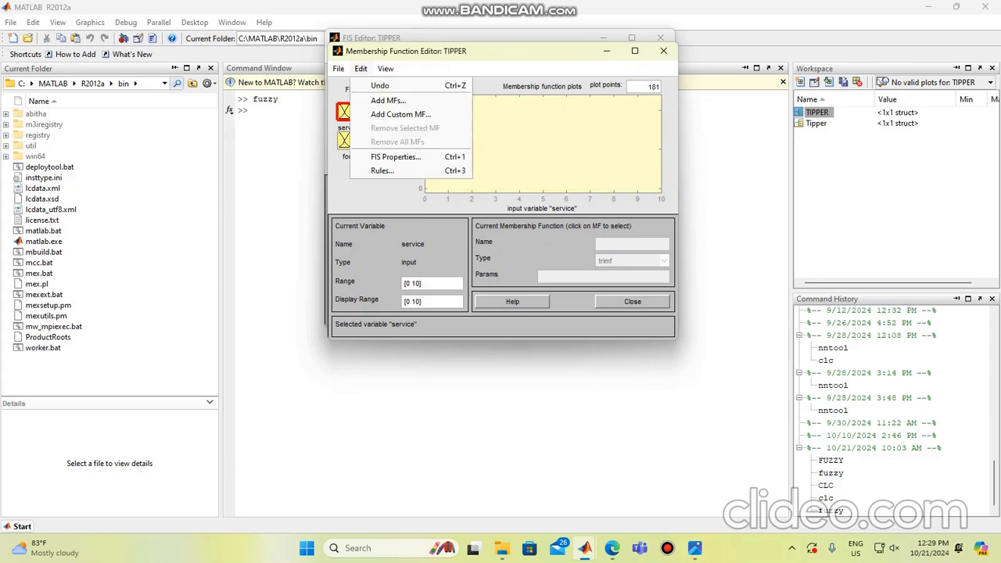
{"action": "left_click", "coordinate": [388, 100]}
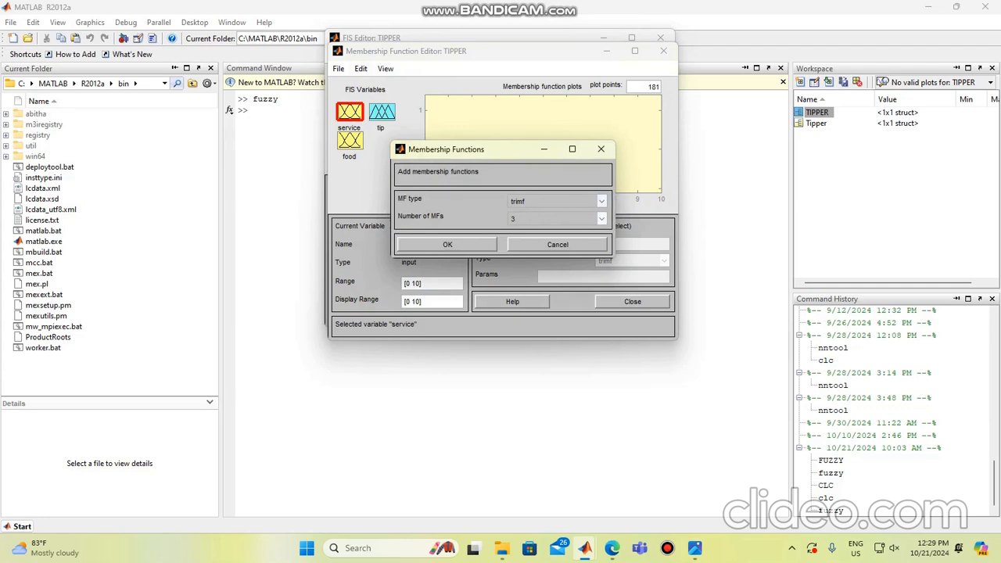
{"action": "left_click", "coordinate": [601, 201]}
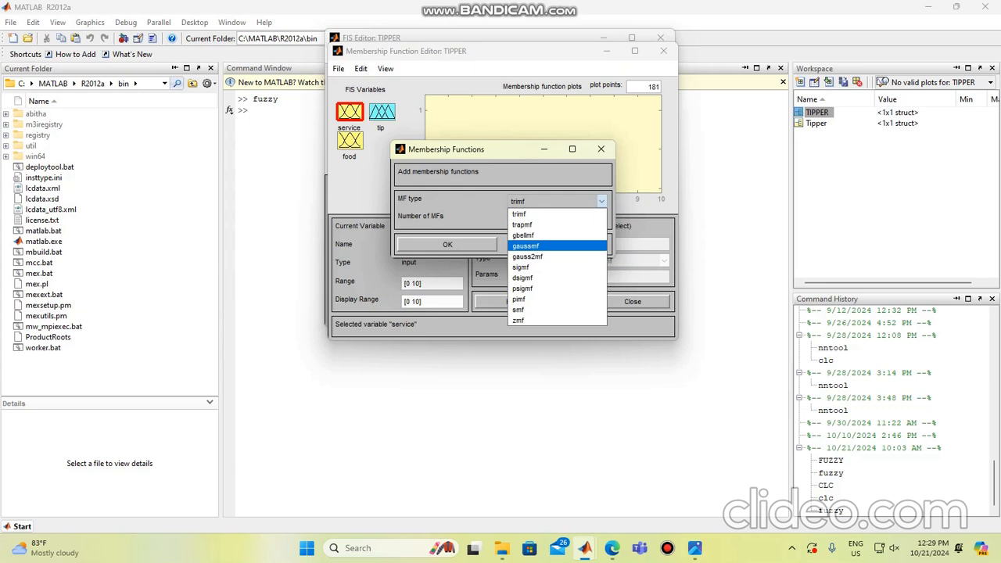
{"action": "left_click", "coordinate": [538, 245]}
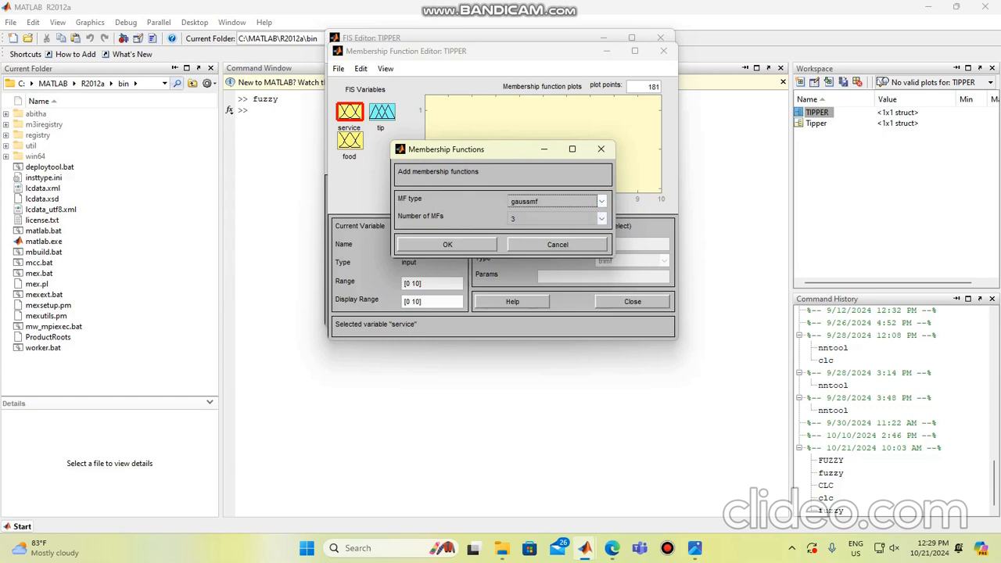
{"action": "key", "text": "Return"}
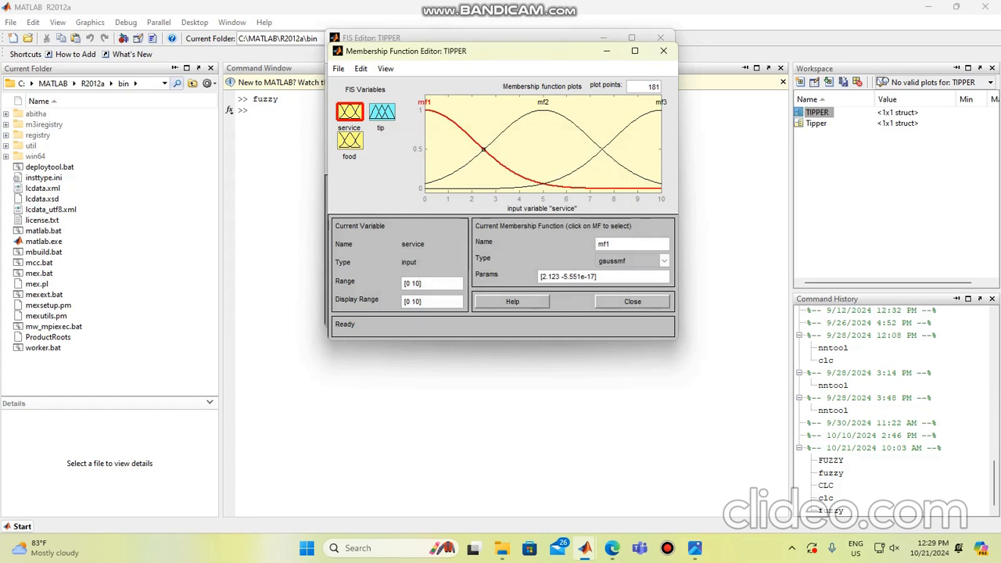
Step: Rename the first membership function of service, mf1, as POOR
{"action": "double_click", "coordinate": [604, 244]}
{"action": "key", "text": "BackSpace"}
{"action": "type", "text": "POOR"}
{"action": "left_click", "coordinate": [664, 261]}
Step: Set the parameters of the POOR membership function to [1.5 0]
{"action": "left_click", "coordinate": [607, 274]}
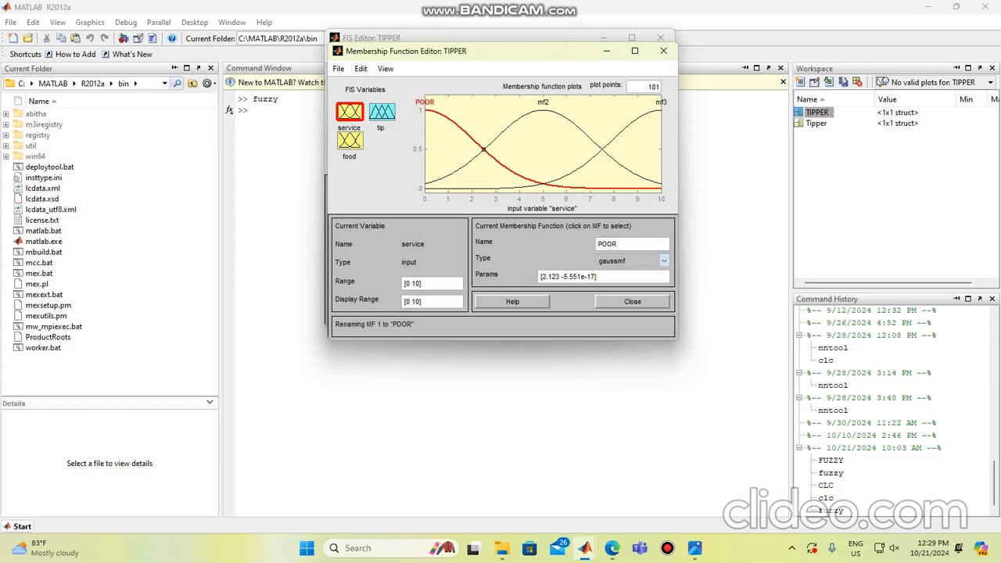
{"action": "key", "text": "BackSpace"}
{"action": "key", "text": "BackSpace"}
{"action": "key", "text": "BackSpace"}
{"action": "key", "text": "BackSpace"}
{"action": "key", "text": "BackSpace"}
{"action": "key", "text": "BackSpace"}
{"action": "key", "text": "BackSpace"}
{"action": "key", "text": "BackSpace"}
{"action": "key", "text": "BackSpace"}
{"action": "key", "text": "BackSpace"}
{"action": "key", "text": "BackSpace"}
{"action": "key", "text": "BackSpace"}
{"action": "key", "text": "BackSpace"}
{"action": "key", "text": "BackSpace"}
{"action": "key", "text": "BackSpace"}
{"action": "key", "text": "BackSpace"}
{"action": "type", "text": "1.5 0"}
{"action": "key", "text": "Return"}
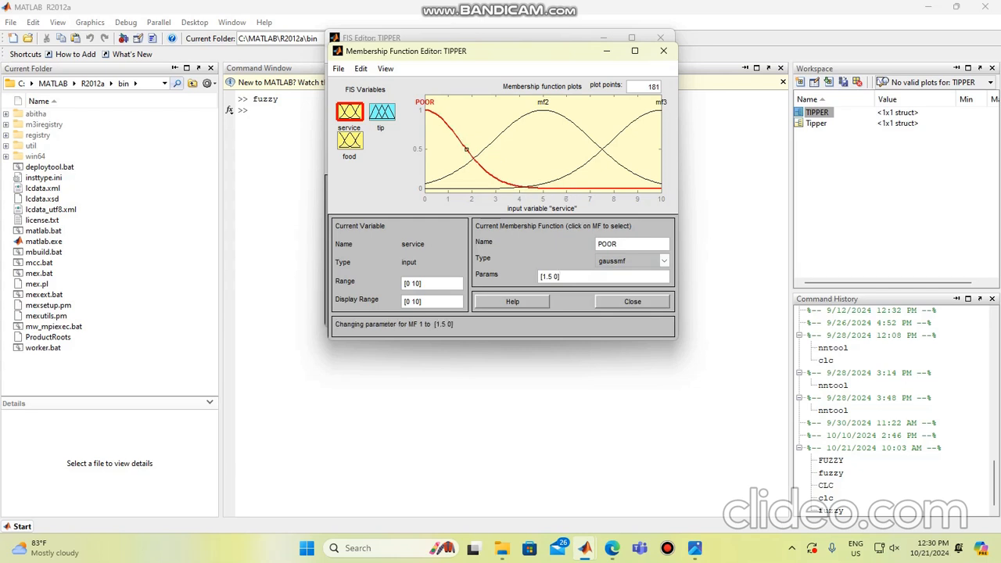
Step: Rename the middle membership function of service, mf2, as GOOD
{"action": "left_click", "coordinate": [543, 106]}
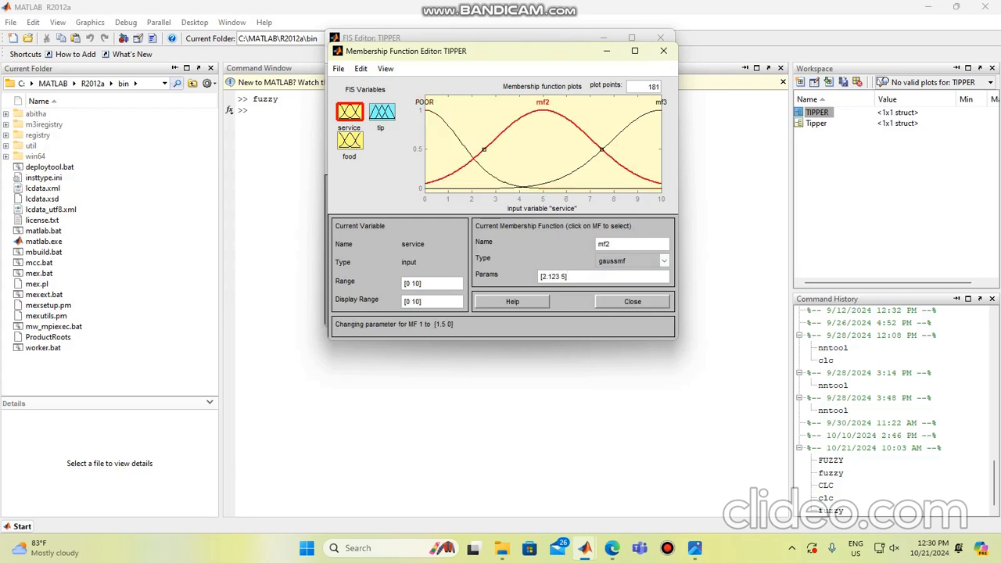
{"action": "double_click", "coordinate": [604, 244]}
{"action": "key", "text": "BackSpace"}
{"action": "type", "text": "GOOD"}
{"action": "key", "text": "Return"}
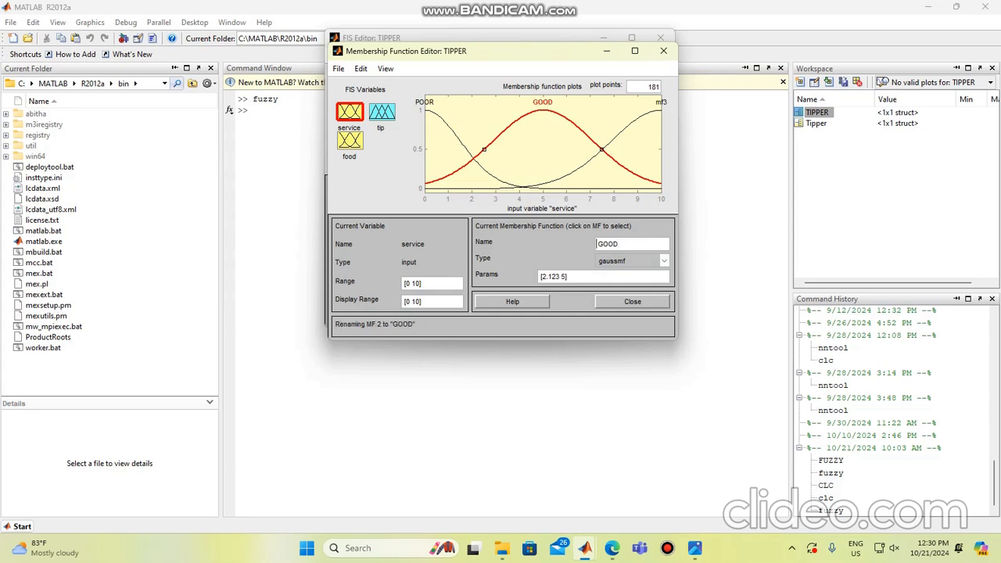
Step: Set the parameters of the GOOD membership function to [1.5 5]
{"action": "left_click_drag", "start_coordinate": [569, 276], "coordinate": [538, 277]}
{"action": "key", "text": "BackSpace"}
{"action": "type", "text": "1.5"}
{"action": "key", "text": "BackSpace"}
{"action": "key", "text": "BackSpace"}
{"action": "key", "text": "BackSpace"}
{"action": "type", "text": "1.5"}
{"action": "key", "text": "Right"}
{"action": "key", "text": "BackSpace"}
{"action": "key", "text": "BackSpace"}
{"action": "type", "text": "["}
{"action": "key", "text": "Return"}
Step: Rename the third membership function of service, mf3, as EXCELLENT
{"action": "left_click", "coordinate": [661, 103]}
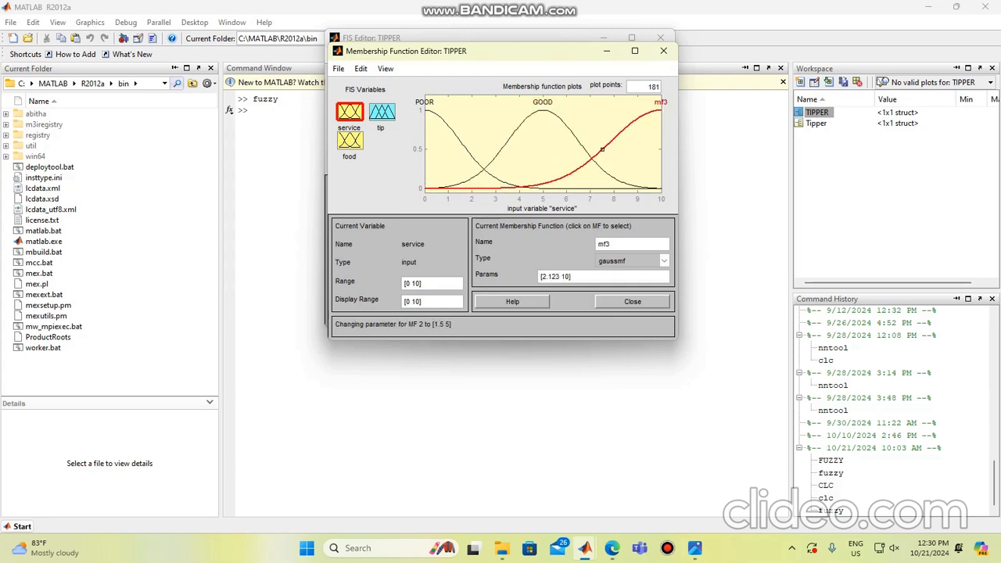
{"action": "double_click", "coordinate": [606, 244]}
{"action": "key", "text": "BackSpace"}
{"action": "type", "text": "EXCELLENT"}
Step: Set the parameters of the EXCELLENT membership function to [1.5 10]
{"action": "left_click_drag", "start_coordinate": [573, 276], "coordinate": [538, 276]}
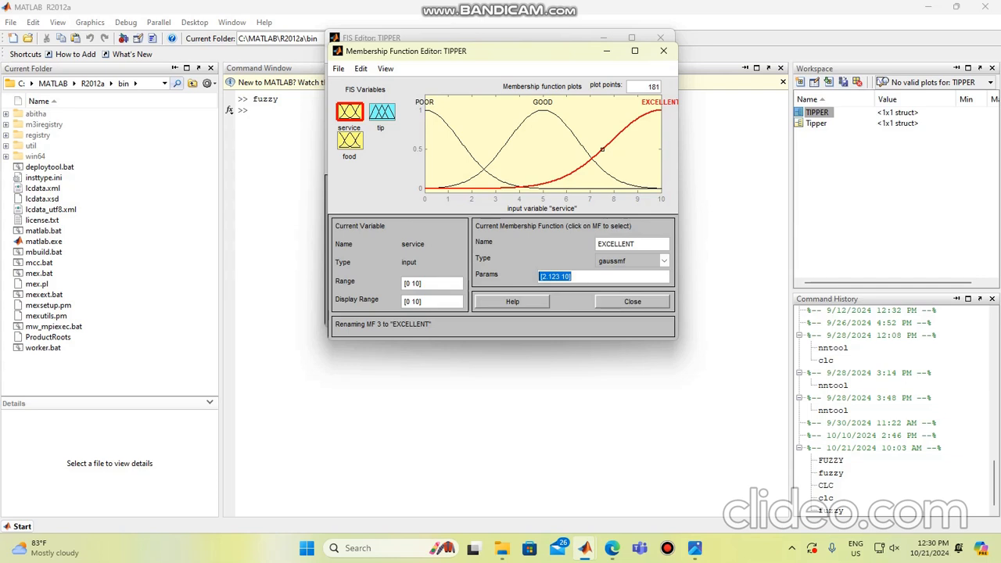
{"action": "type", "text": "[1"}
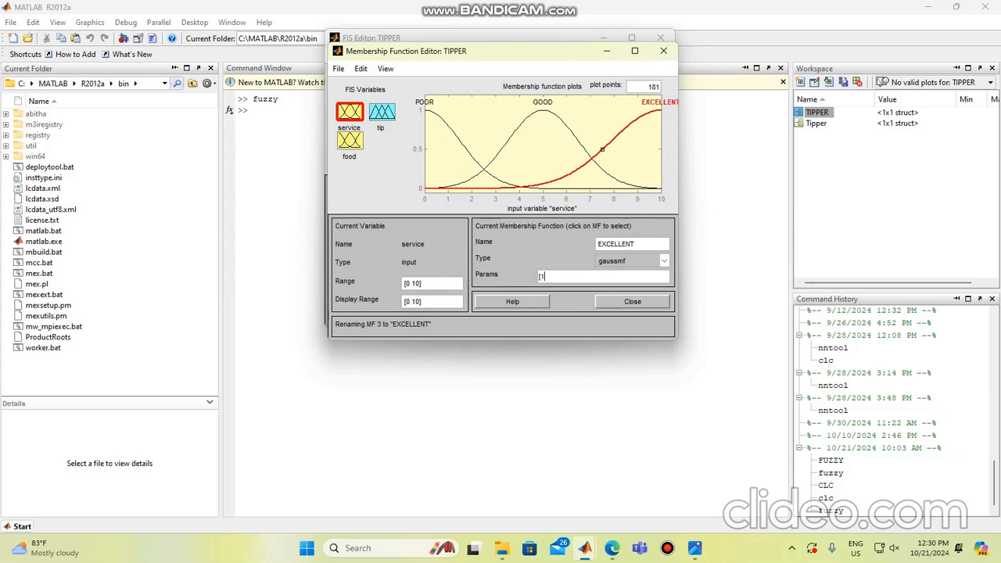
{"action": "type", "text": ".5 10]"}
{"action": "key", "text": "Return"}
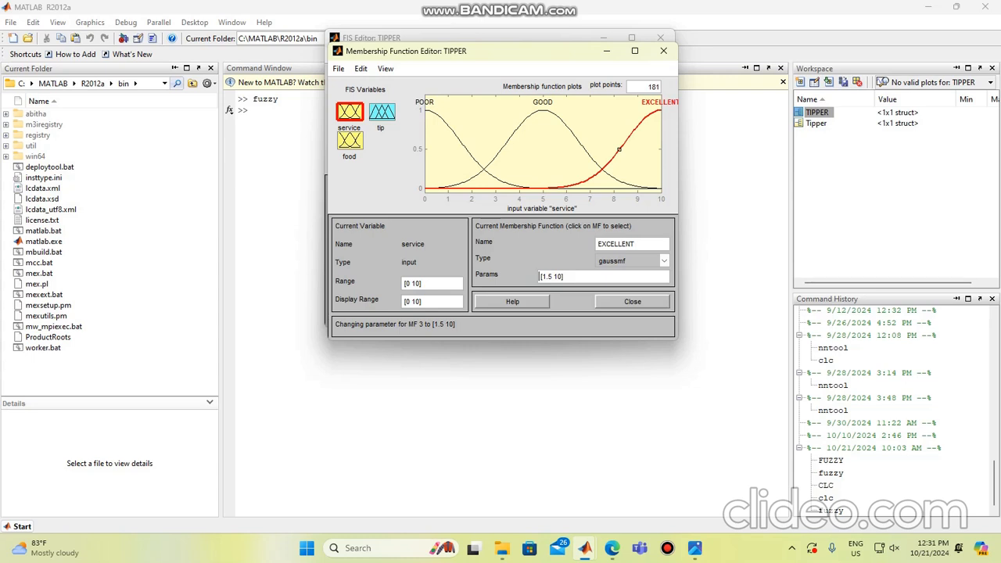
Step: Set the range of the food input variable to [0 10]
{"action": "left_click", "coordinate": [350, 140]}
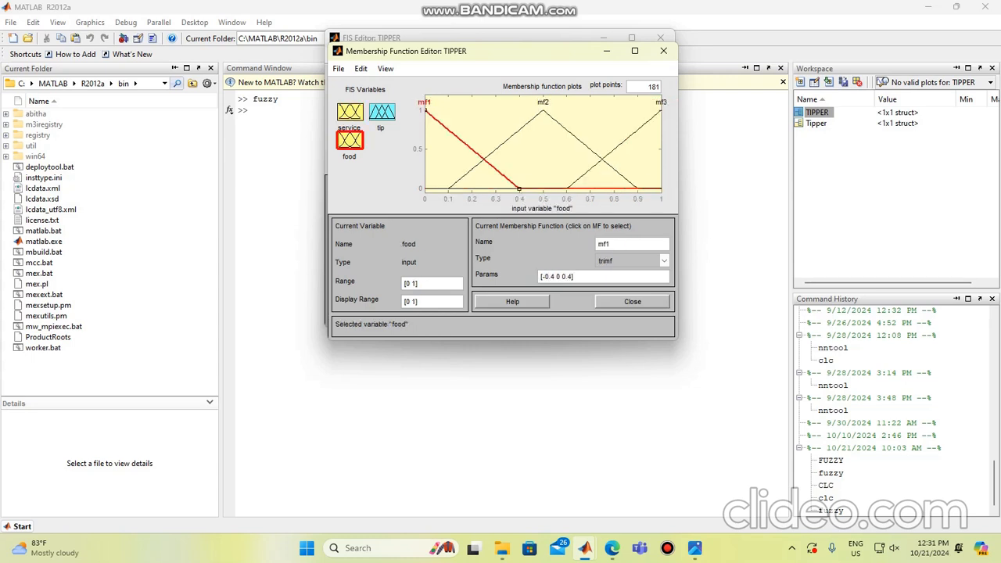
{"action": "left_click", "coordinate": [416, 283]}
{"action": "type", "text": "0"}
{"action": "key", "text": "Return"}
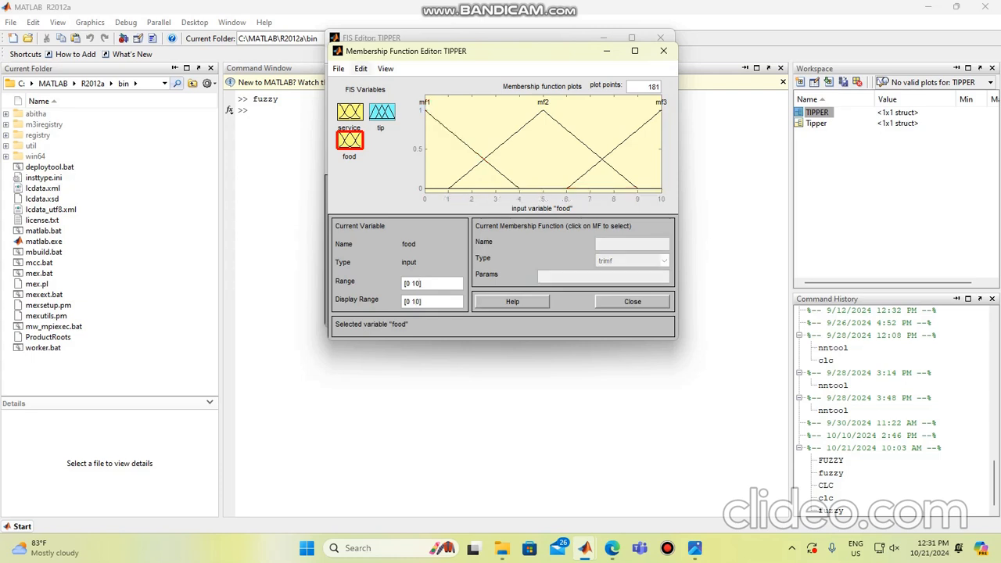
Step: Replace all membership functions of the food input with two of type trapmf
{"action": "left_click", "coordinate": [360, 68]}
{"action": "left_click", "coordinate": [397, 141]}
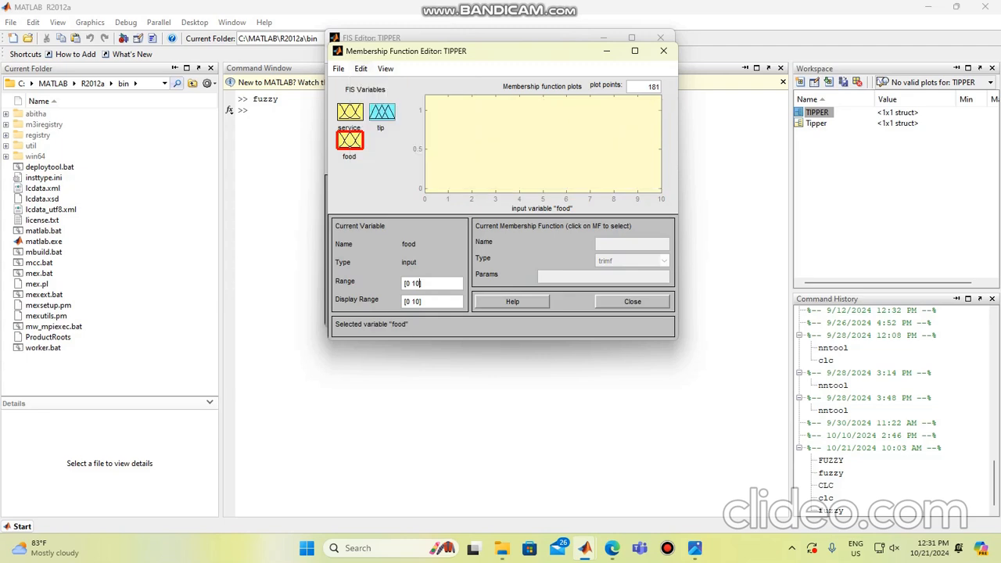
{"action": "left_click", "coordinate": [360, 68]}
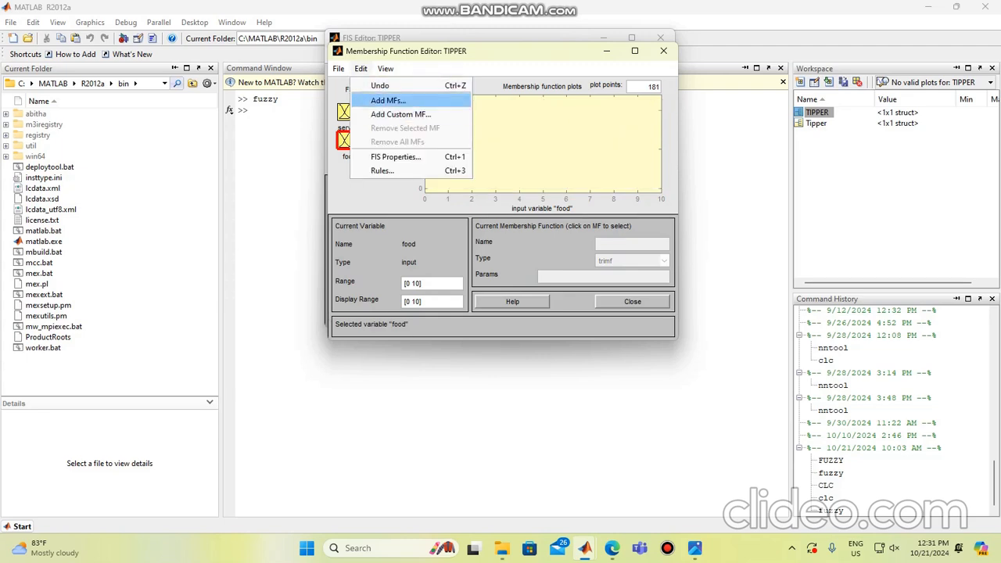
{"action": "left_click", "coordinate": [411, 99]}
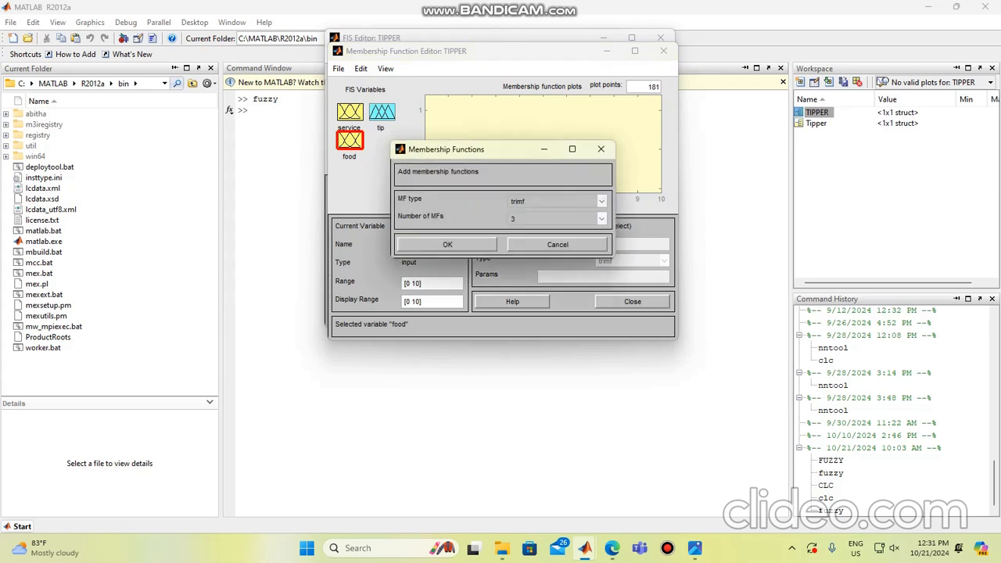
{"action": "left_click", "coordinate": [601, 202]}
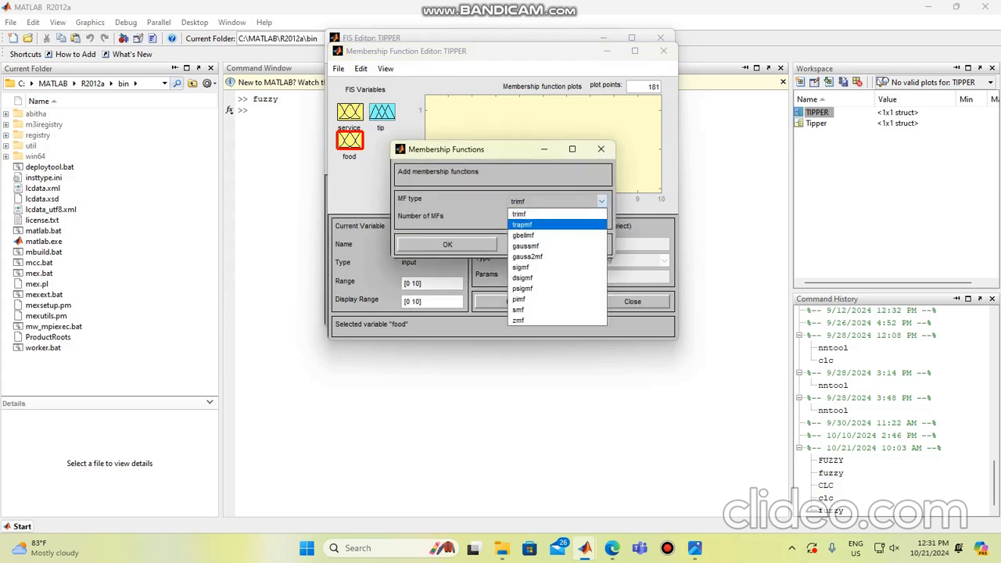
{"action": "left_click", "coordinate": [556, 224]}
{"action": "left_click", "coordinate": [601, 218]}
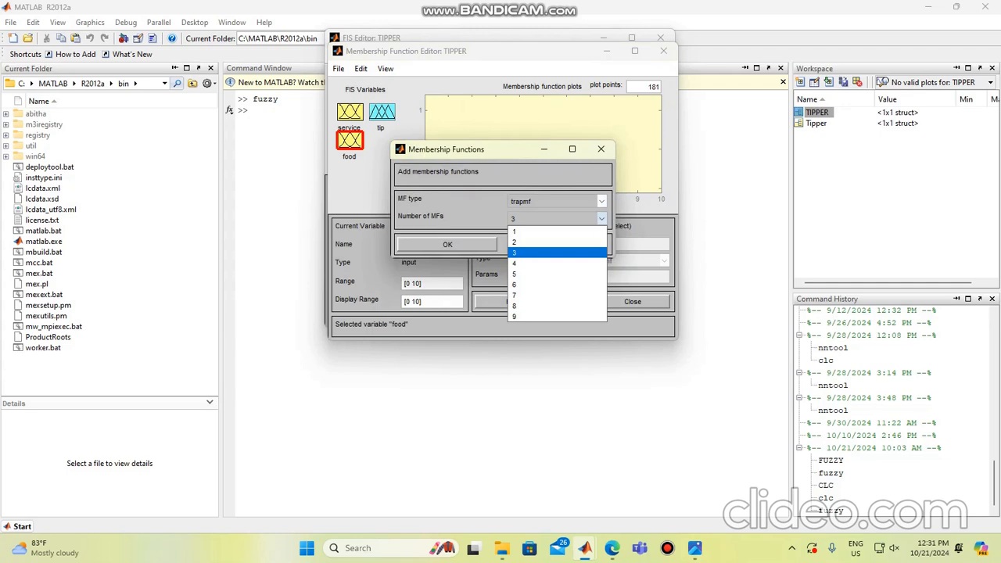
{"action": "left_click", "coordinate": [547, 242]}
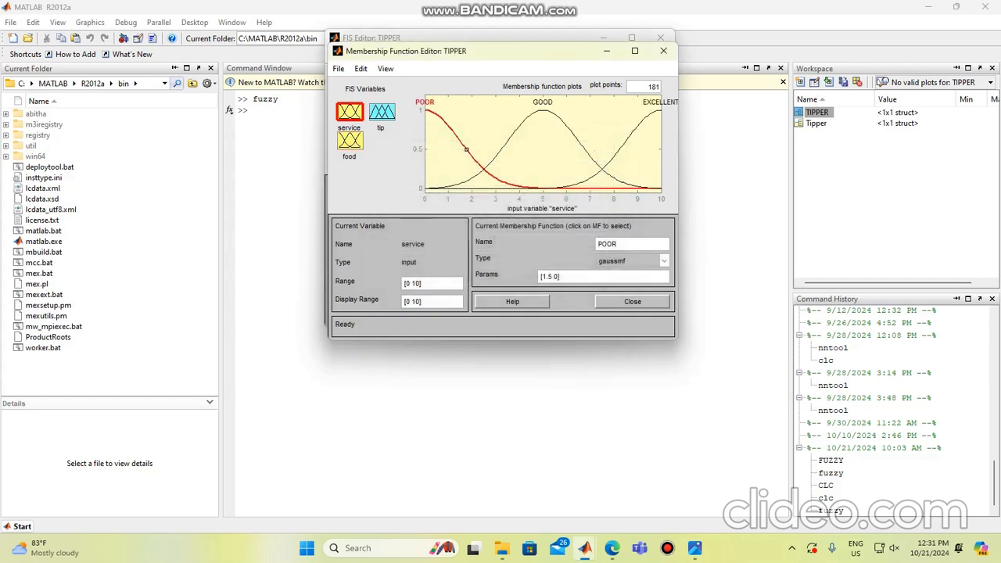
{"action": "left_click", "coordinate": [420, 284]}
Step: Rename the first membership function of food, mf1, as RANCID
{"action": "left_click", "coordinate": [350, 140]}
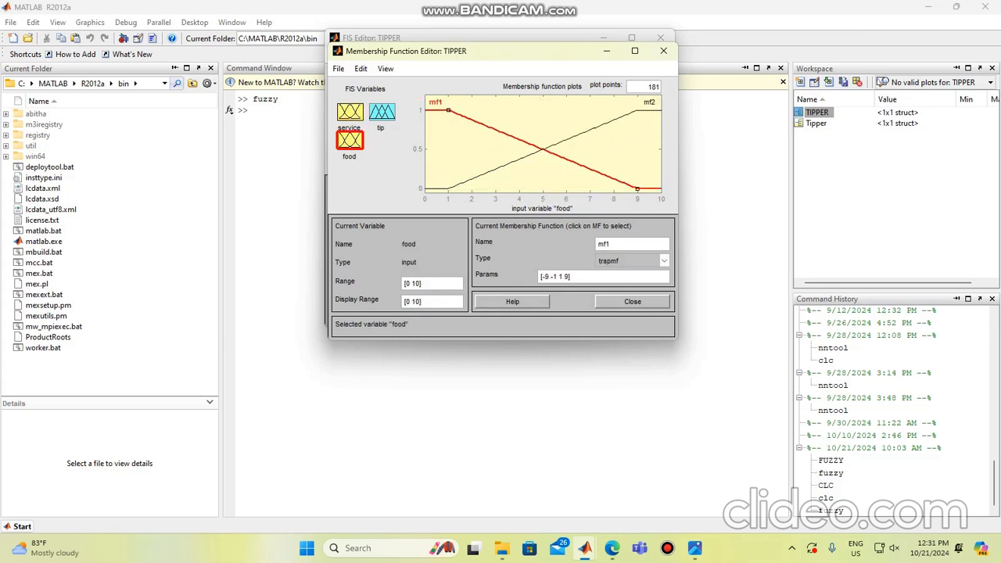
{"action": "double_click", "coordinate": [604, 244]}
{"action": "key", "text": "BackSpace"}
{"action": "type", "text": "RANCID"}
{"action": "key", "text": "Return"}
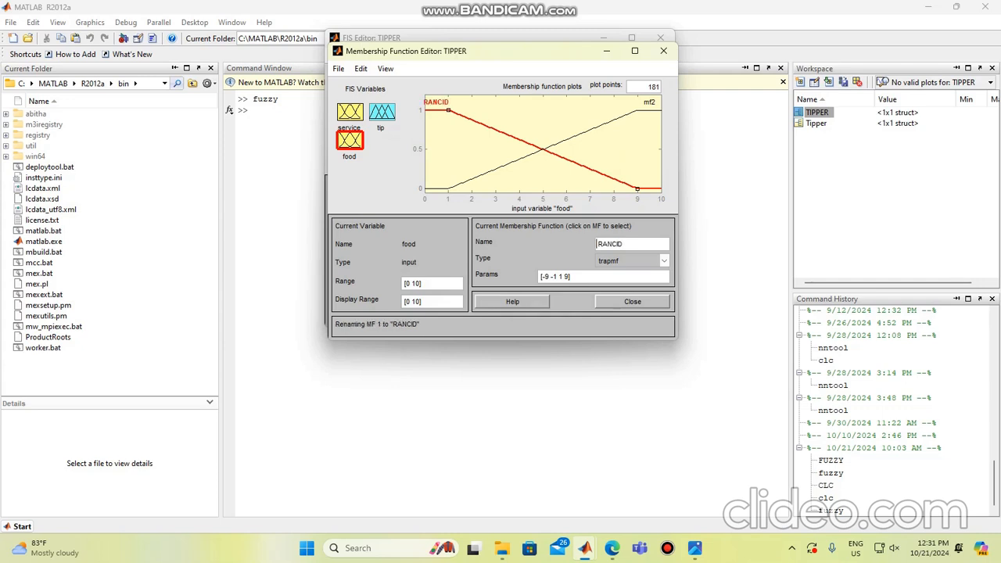
Step: Set the parameters of the RANCID membership function to [0 0 1 3]
{"action": "key", "text": "ctrl+a"}
{"action": "key", "text": "BackSpace"}
{"action": "type", "text": "[0 0 1 3]"}
{"action": "key", "text": "Return"}
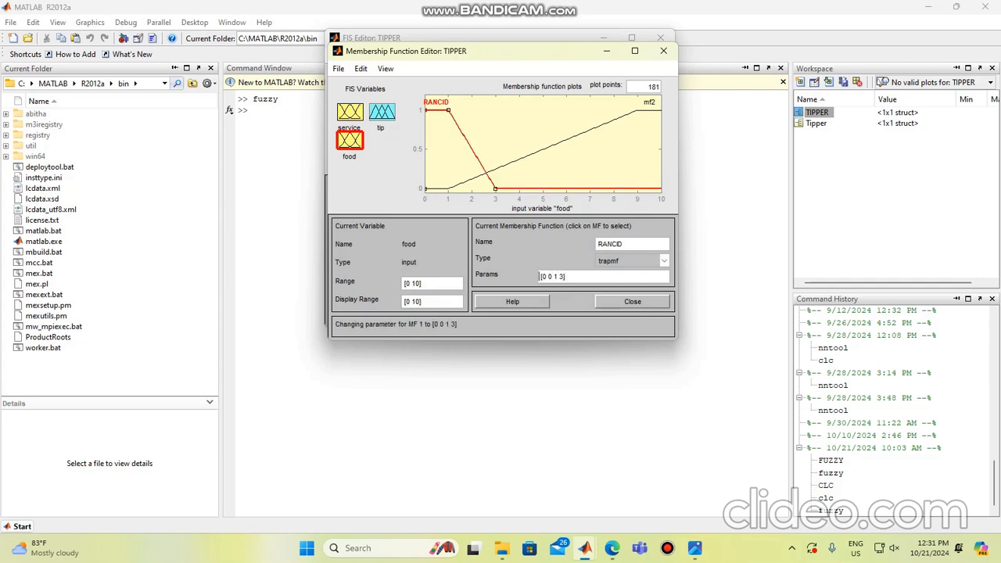
Step: Rename the second membership function of food, mf2, as DELICIOUS
{"action": "left_click", "coordinate": [649, 102]}
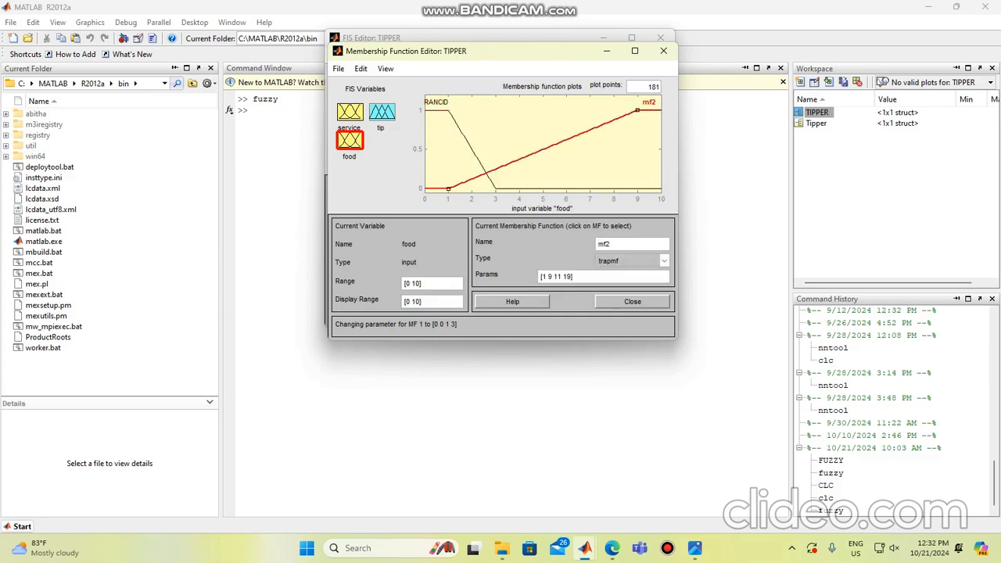
{"action": "double_click", "coordinate": [604, 244]}
{"action": "type", "text": "DELICIOUS"}
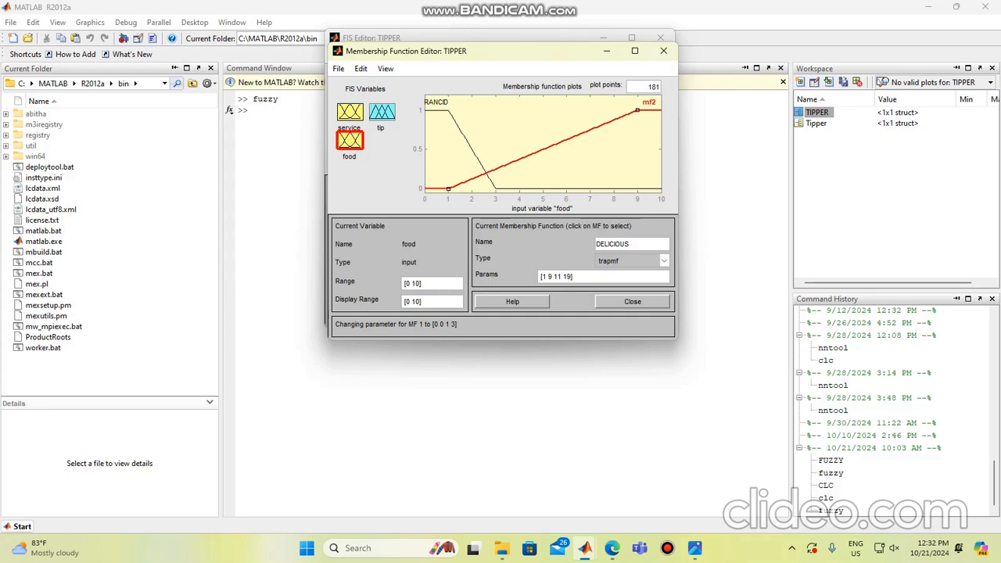
{"action": "key", "text": "Return"}
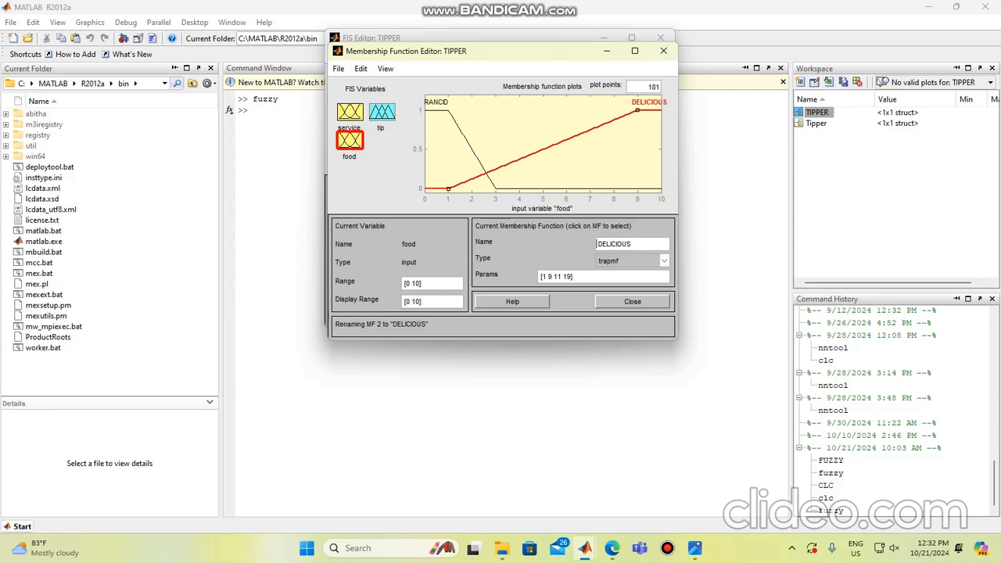
Step: Set the range of the tip output variable to [0 30]
{"action": "left_click", "coordinate": [381, 111]}
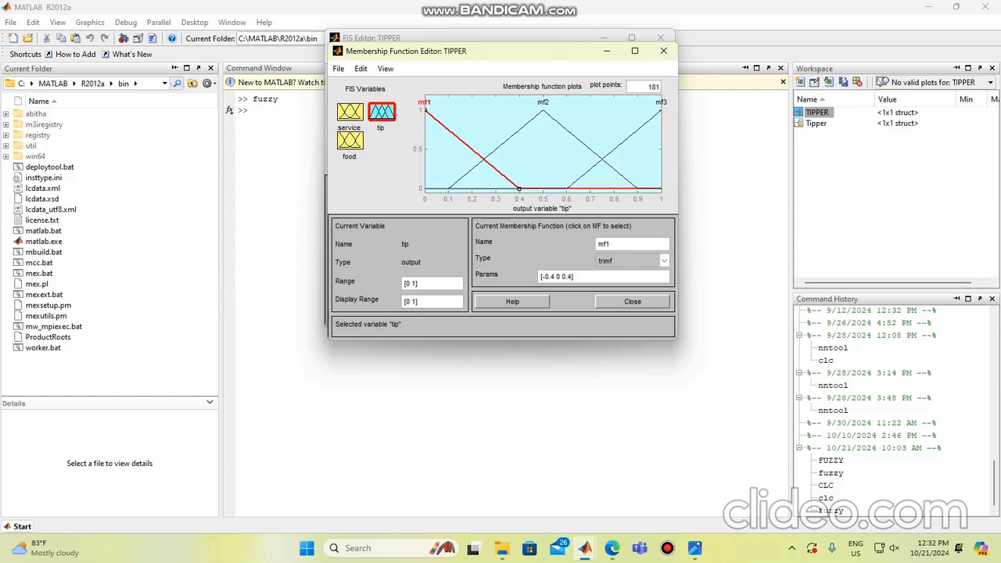
{"action": "double_click", "coordinate": [606, 244]}
{"action": "key", "text": "BackSpace"}
{"action": "left_click", "coordinate": [416, 283]}
{"action": "key", "text": "BackSpace"}
{"action": "type", "text": "30"}
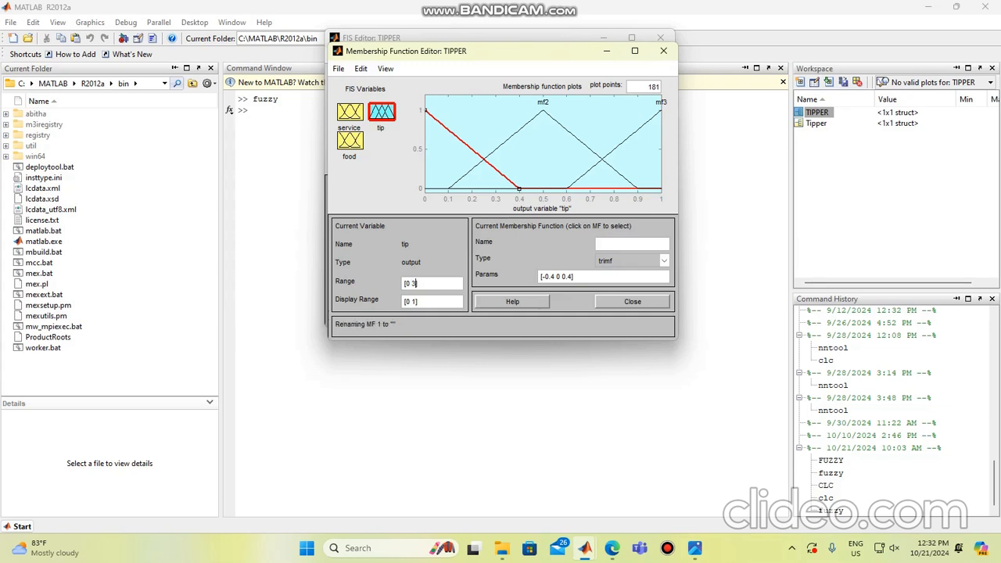
{"action": "key", "text": "Return"}
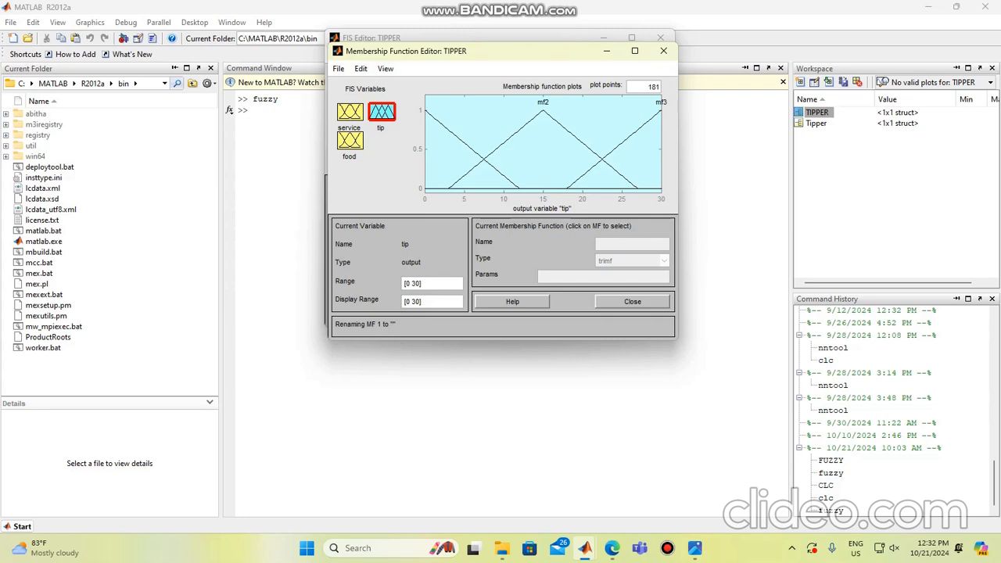
Step: Replace all membership functions of the tip output with three of type trimf
{"action": "left_click", "coordinate": [360, 69]}
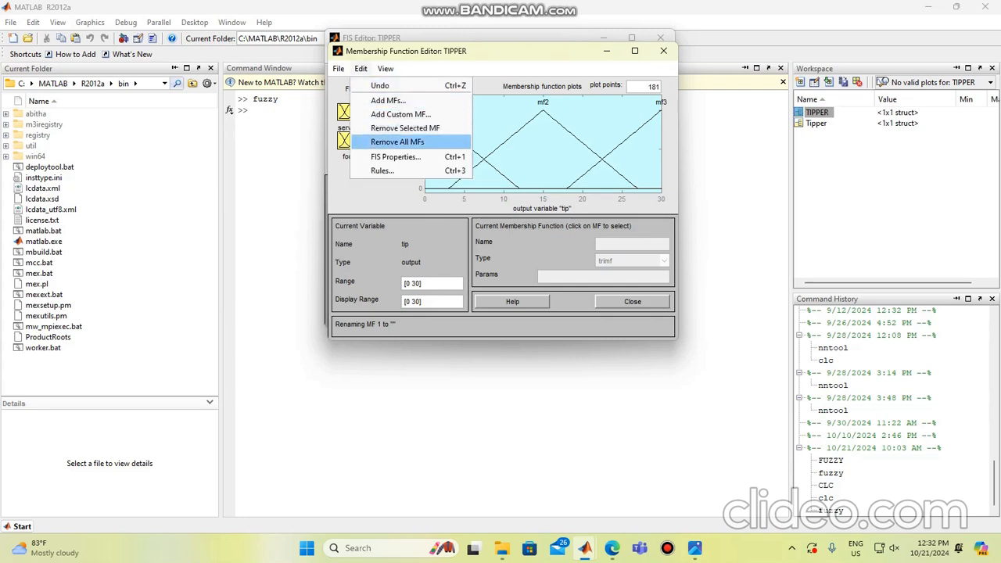
{"action": "left_click", "coordinate": [397, 141]}
{"action": "left_click", "coordinate": [361, 69]}
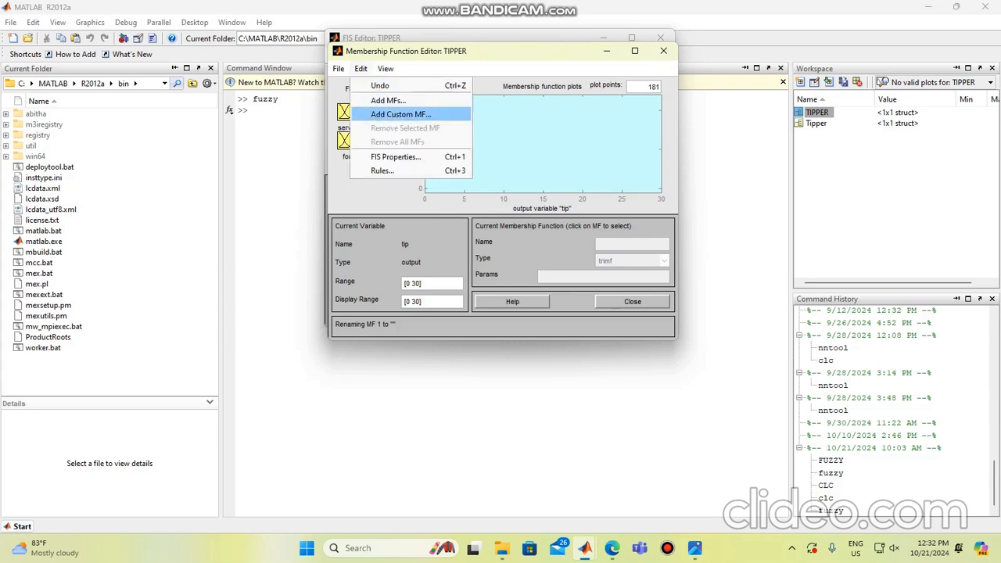
{"action": "left_click", "coordinate": [392, 101]}
{"action": "left_click", "coordinate": [601, 202]}
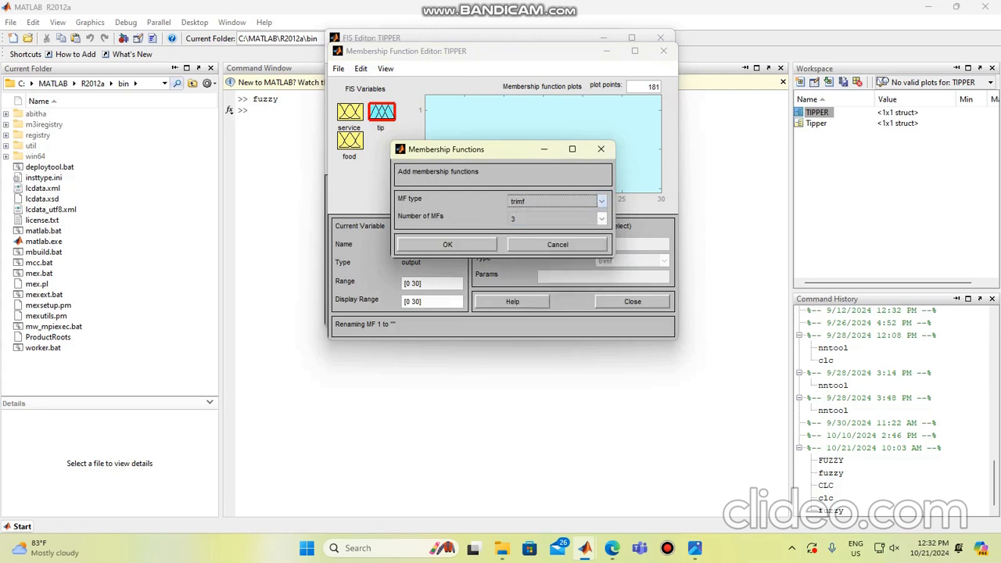
{"action": "left_click", "coordinate": [548, 214]}
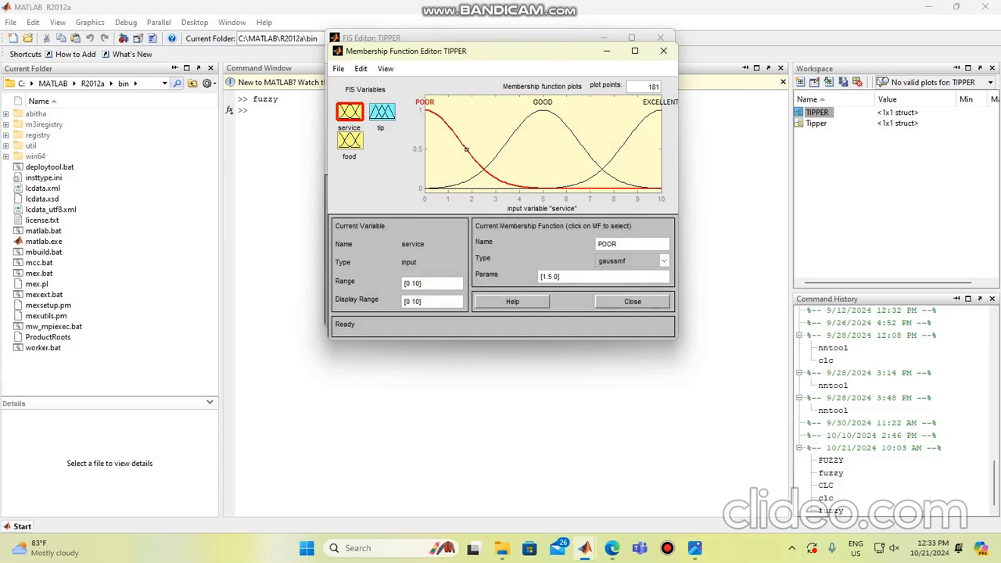
Step: Rename the first membership function of tip, mf1, as CHEAP
{"action": "left_click", "coordinate": [382, 112]}
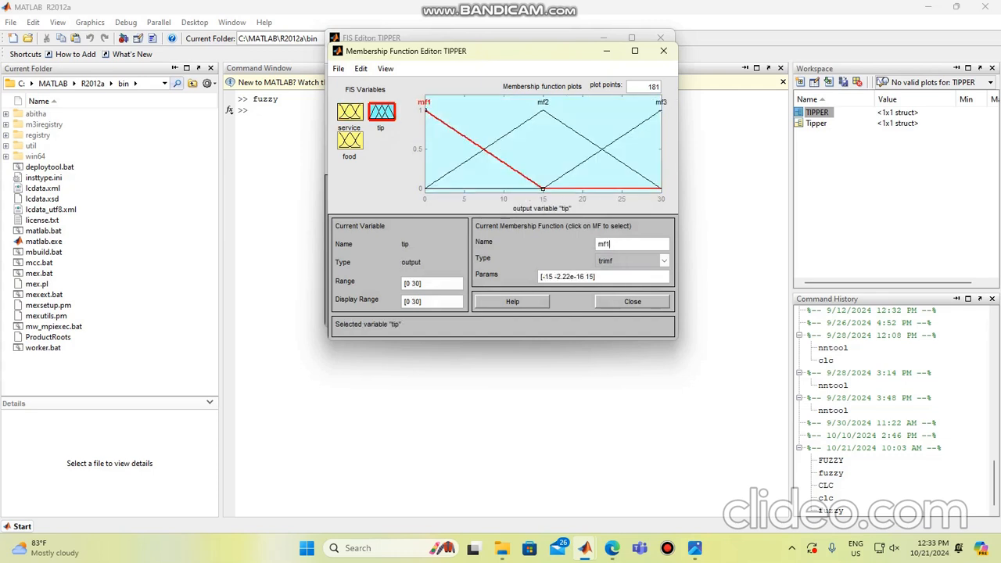
{"action": "key", "text": "BackSpace"}
{"action": "key", "text": "BackSpace"}
{"action": "key", "text": "BackSpace"}
{"action": "type", "text": "CHEAP"}
{"action": "key", "text": "Return"}
Step: Set the parameters of the CHEAP membership function to [0 5 10]
{"action": "left_click_drag", "start_coordinate": [596, 277], "coordinate": [538, 277]}
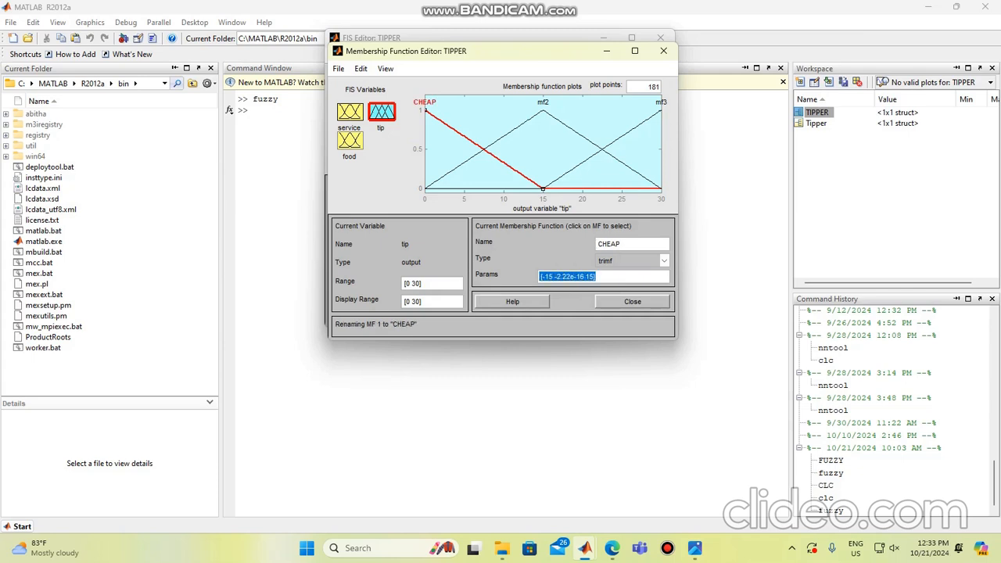
{"action": "type", "text": "[0 5"}
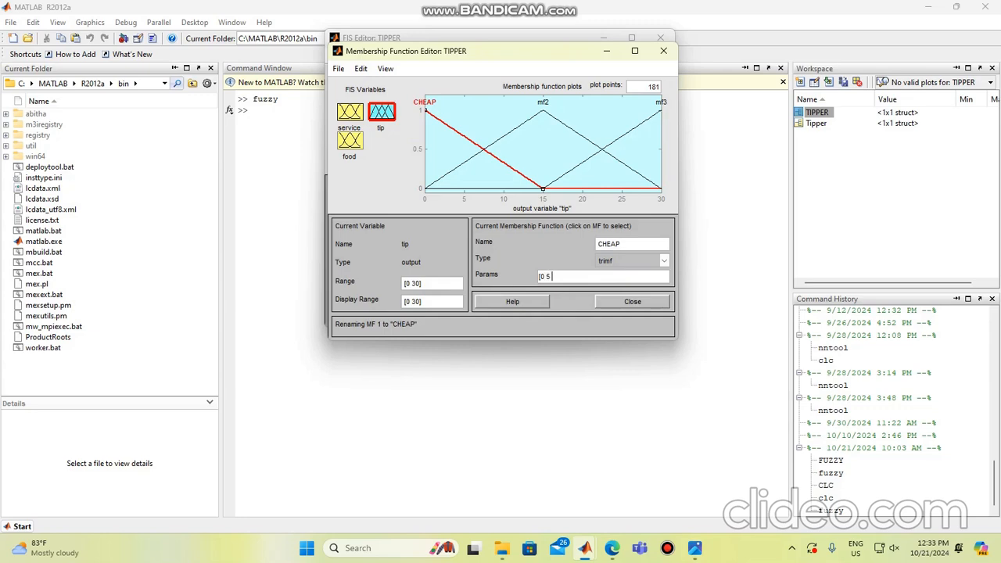
{"action": "type", "text": " 10]"}
{"action": "key", "text": "Return"}
Step: Rename the middle membership function of tip, mf2, as AVERAGE
{"action": "left_click", "coordinate": [543, 104]}
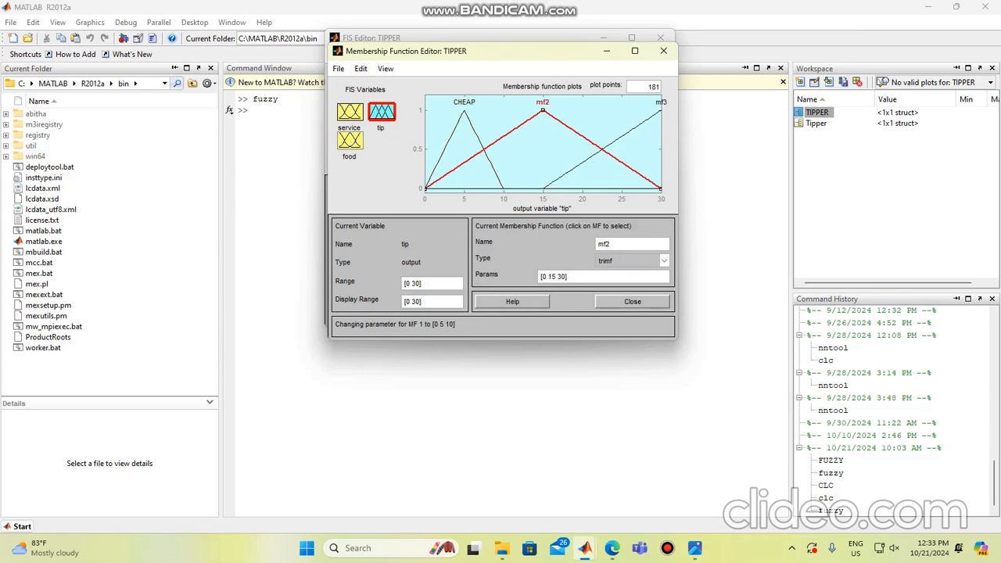
{"action": "left_click", "coordinate": [610, 244]}
{"action": "key", "text": "BackSpace"}
{"action": "type", "text": "AVERAGE"}
{"action": "key", "text": "BackSpace"}
{"action": "key", "text": "BackSpace"}
{"action": "key", "text": "Return"}
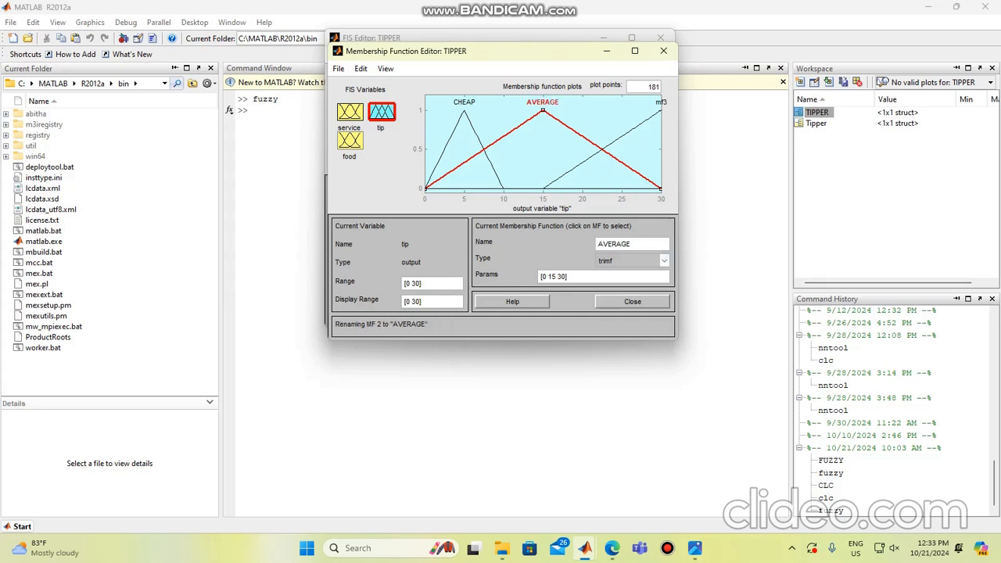
Step: Set the parameters of the AVERAGE membership function to [10 15 20]
{"action": "type", "text": "1"}
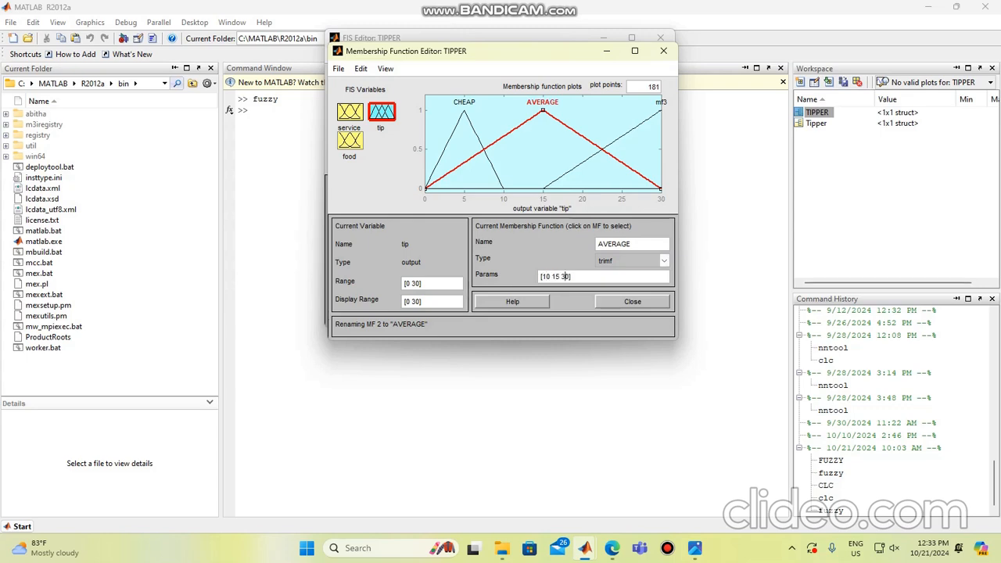
{"action": "key", "text": "BackSpace"}
{"action": "type", "text": "2"}
{"action": "key", "text": "Return"}
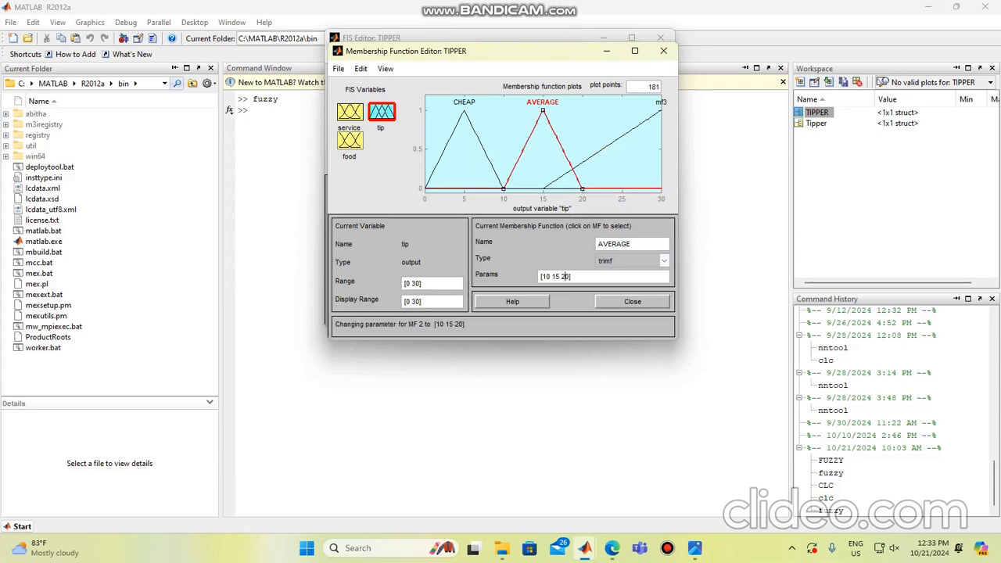
Step: Rename the third membership function of tip, mf3, as GENEROUS
{"action": "left_click", "coordinate": [623, 135]}
{"action": "left_click_drag", "start_coordinate": [612, 244], "coordinate": [596, 244]}
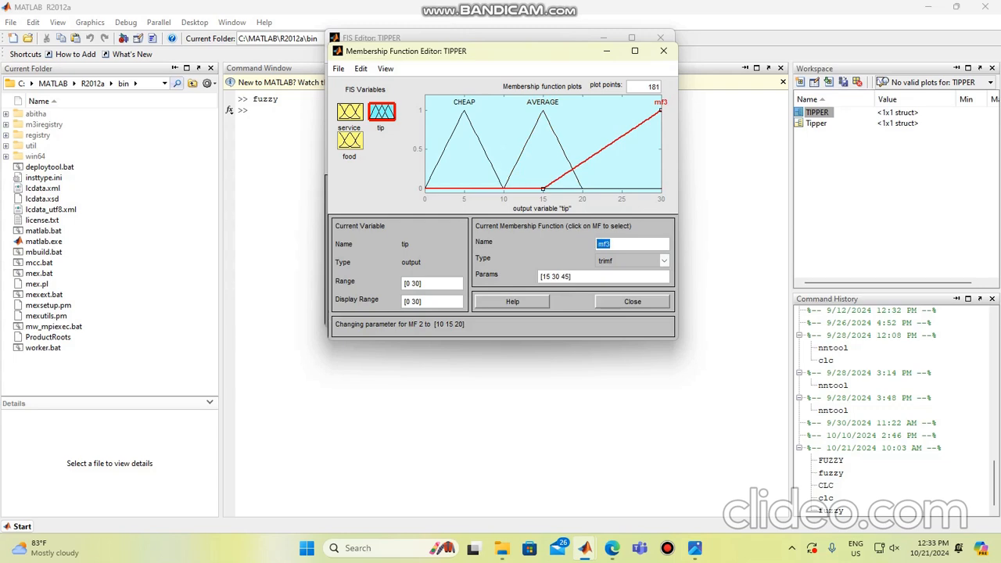
{"action": "key", "text": "BackSpace"}
{"action": "type", "text": "GEN"}
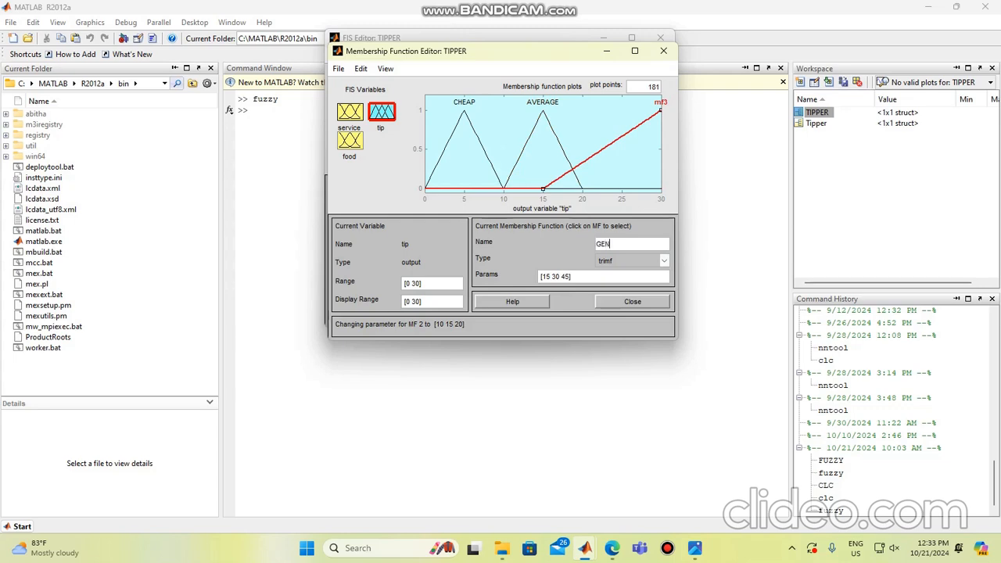
{"action": "type", "text": "EROUS"}
Step: Set the parameters of the GENEROUS membership function to [20 25 30]
{"action": "key", "text": "Tab"}
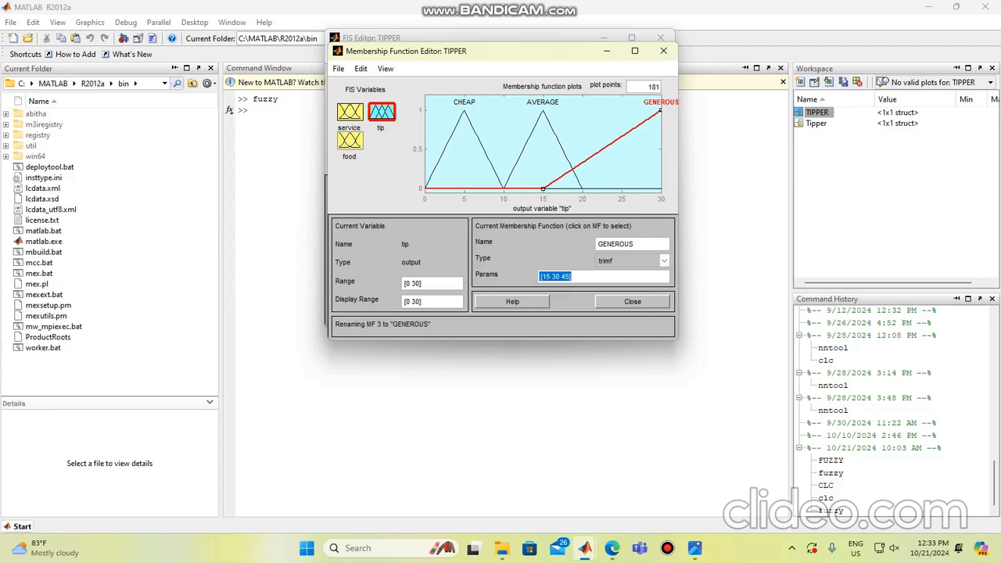
{"action": "type", "text": "[20 25 30]"}
{"action": "key", "text": "Return"}
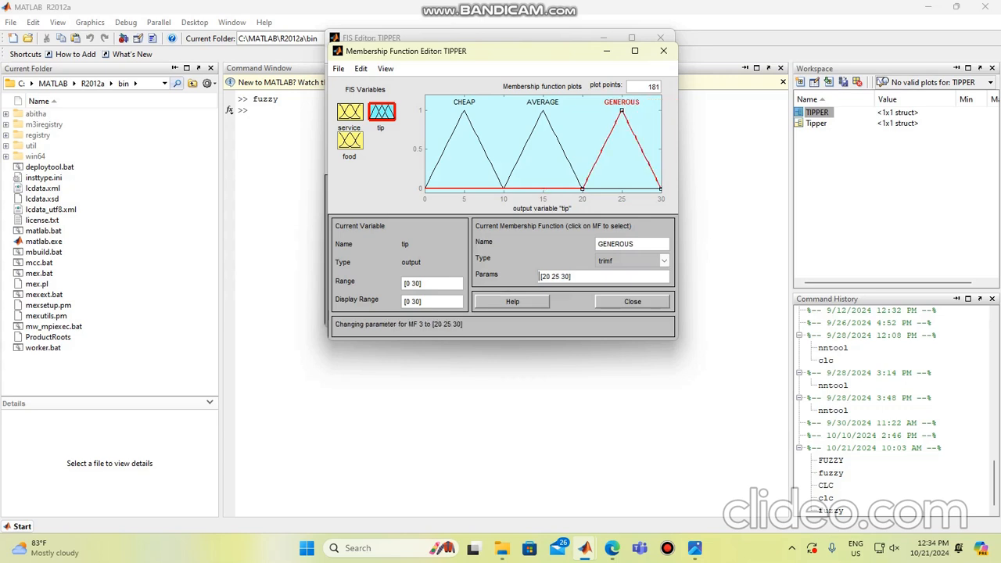
Step: Review the membership functions of service, food and tip one after another
{"action": "left_click", "coordinate": [351, 112]}
{"action": "left_click", "coordinate": [350, 141]}
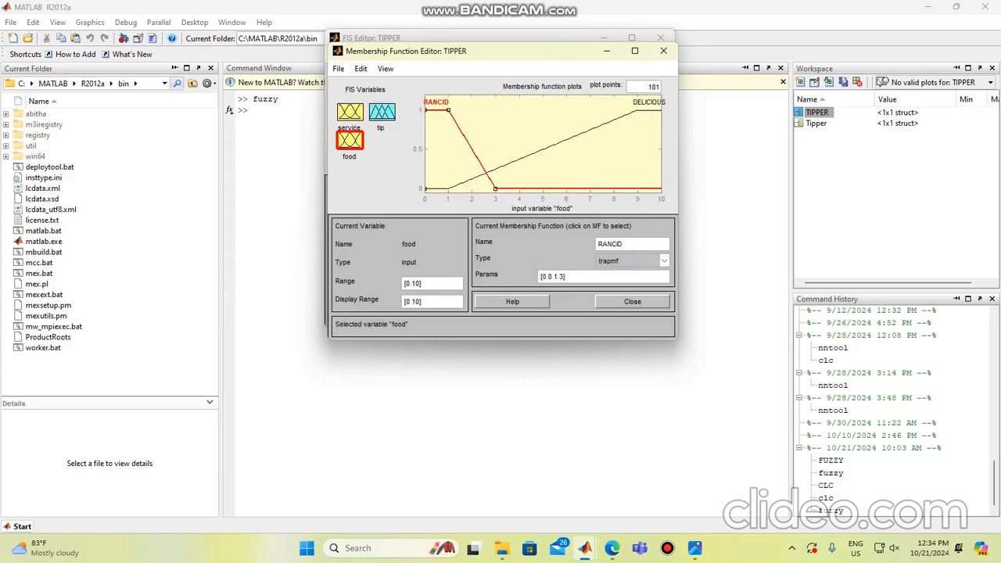
{"action": "left_click", "coordinate": [382, 112]}
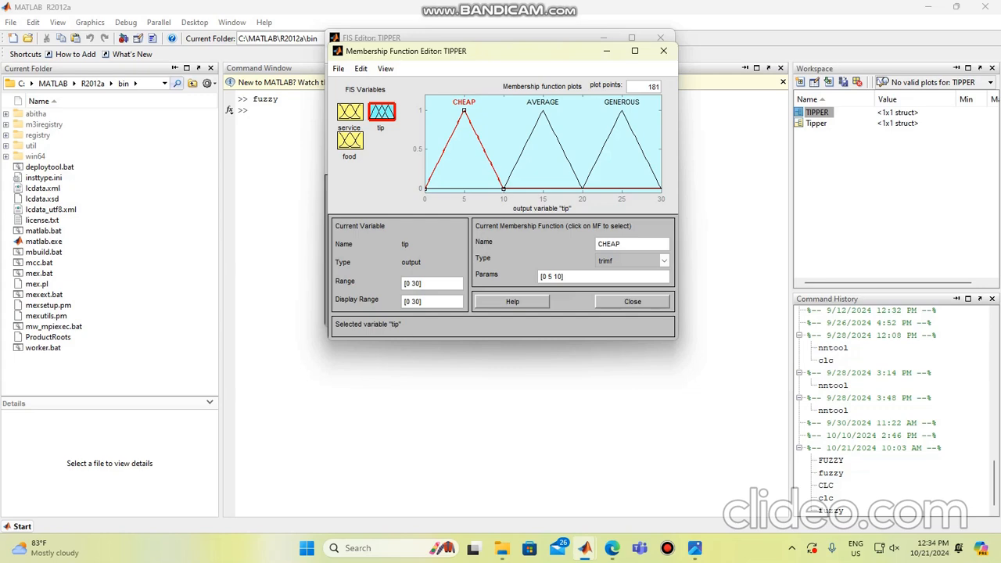
Step: Look over the curves of service, food and tip once more, and open the Rule Editor for TIPPER
{"action": "left_click", "coordinate": [350, 113]}
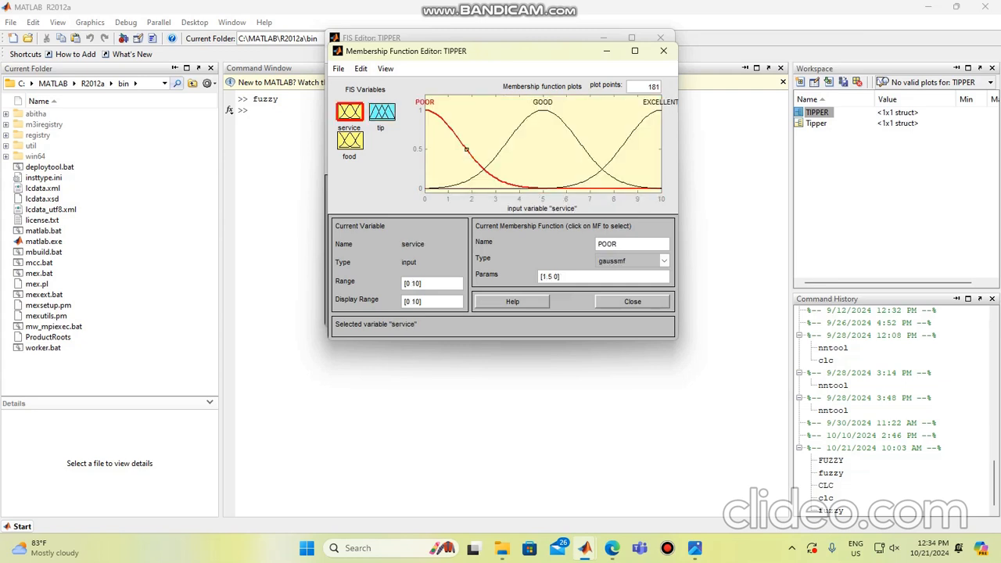
{"action": "left_click", "coordinate": [350, 141]}
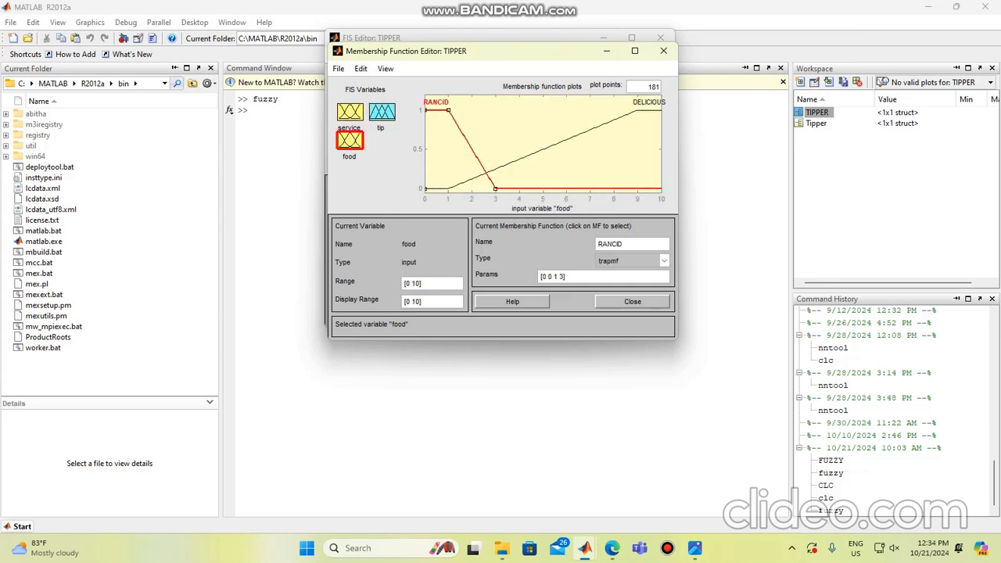
{"action": "left_click", "coordinate": [382, 112]}
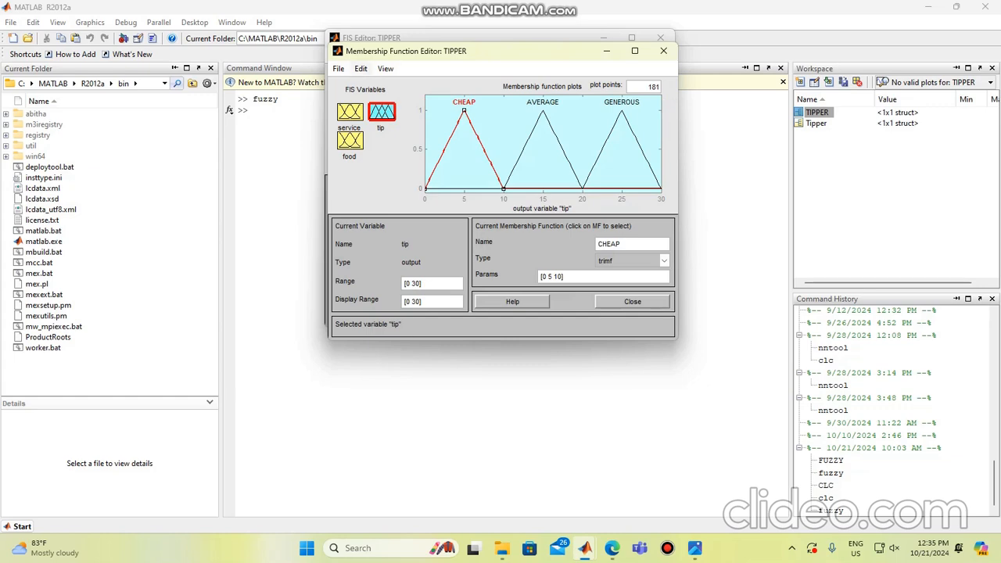
{"action": "left_click", "coordinate": [360, 69]}
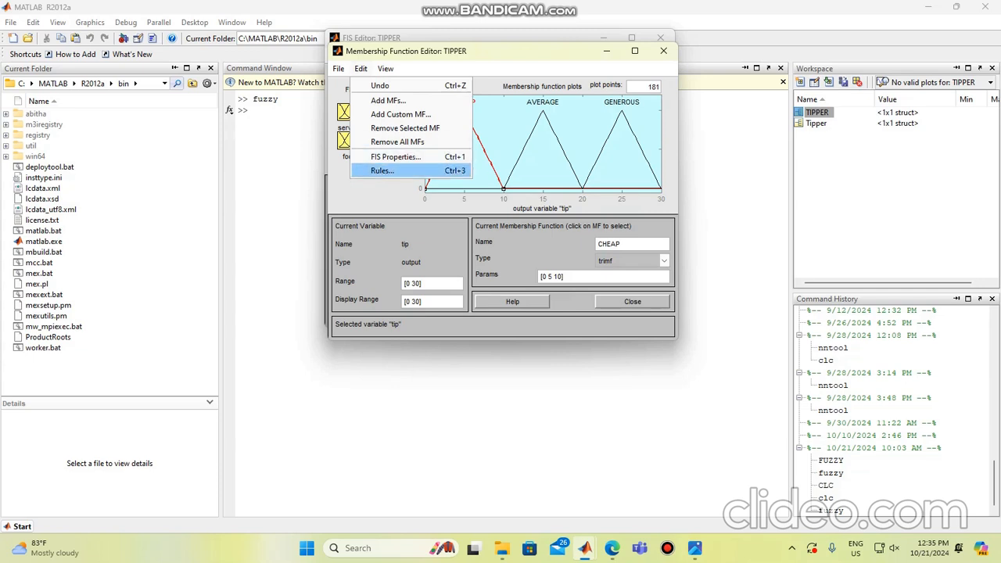
{"action": "key", "text": "Return"}
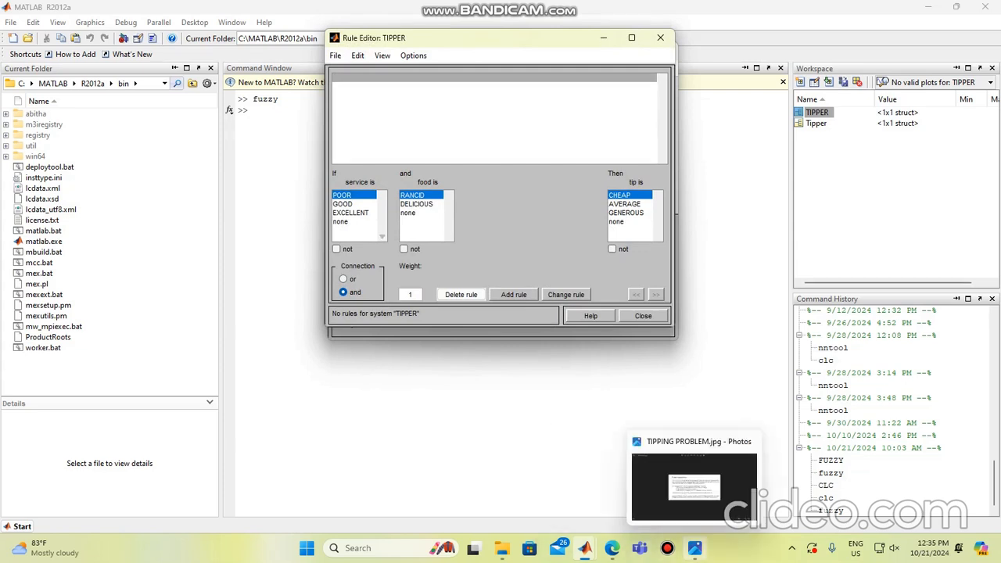
Step: Read the three tipping rules in TIPPING PROBLEM.jpg in Photos, return to the Rule Editor and move its window aside
{"action": "left_click", "coordinate": [694, 547]}
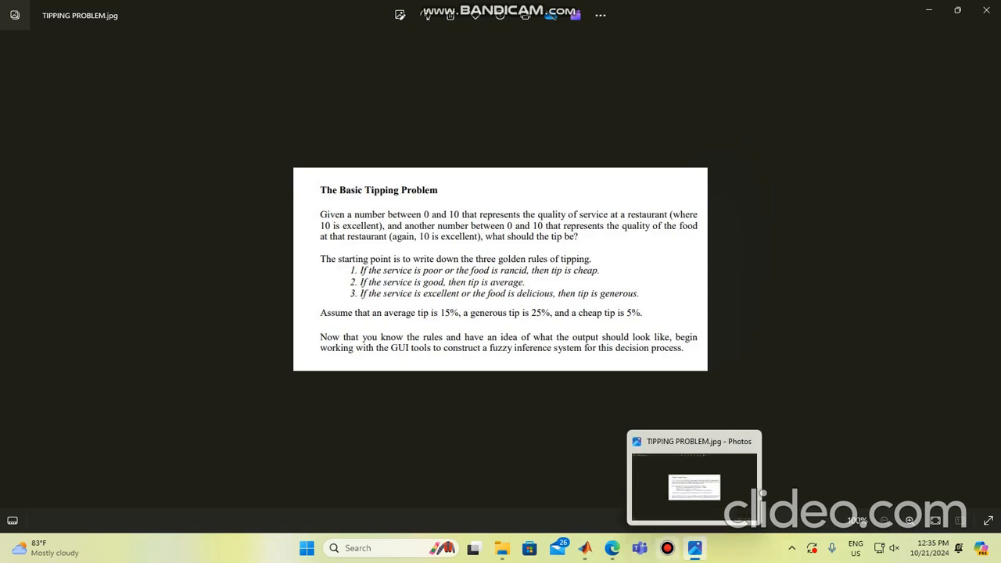
{"action": "mouse_move", "coordinate": [584, 547]}
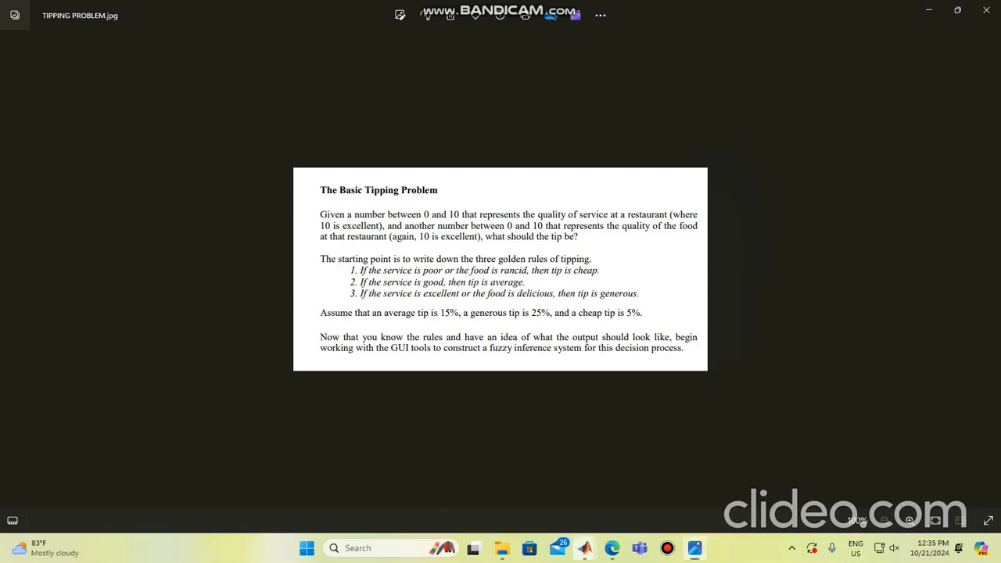
{"action": "left_click", "coordinate": [739, 484]}
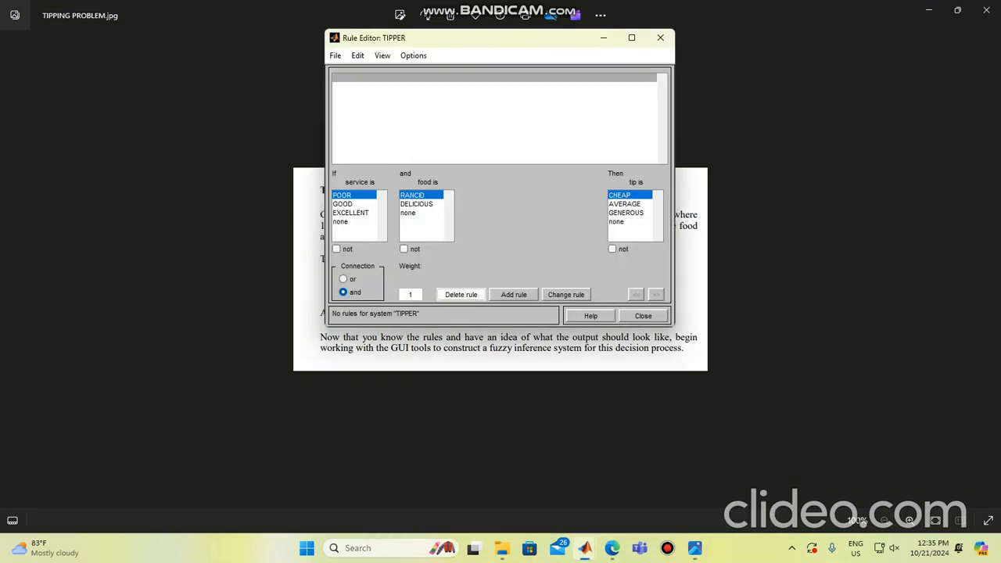
{"action": "left_click_drag", "start_coordinate": [452, 41], "coordinate": [260, 111]}
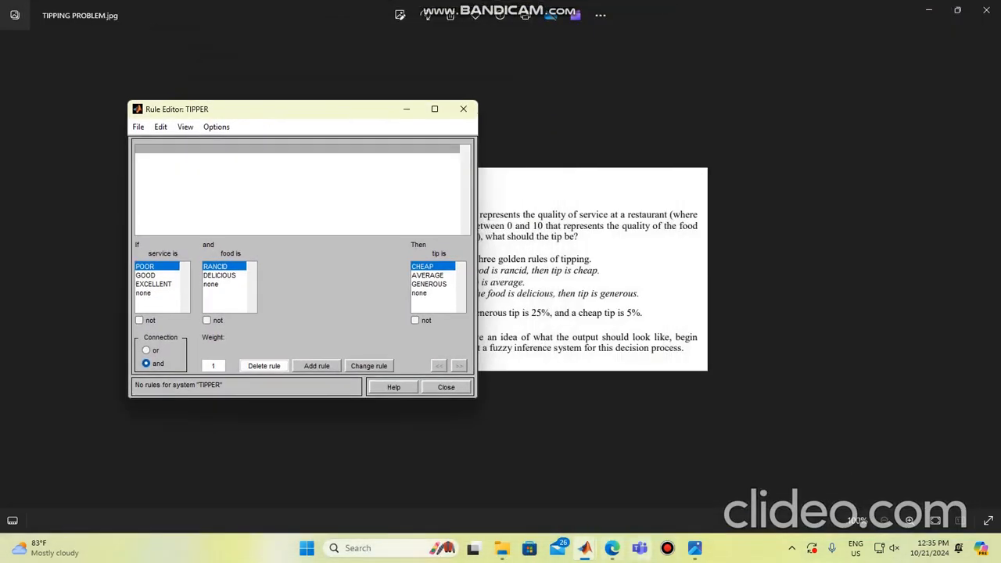
Step: Bring the Rule Editor in front of the MATLAB main window and add the rule: service POOR or food RANCID gives tip CHEAP
{"action": "mouse_move", "coordinate": [584, 547]}
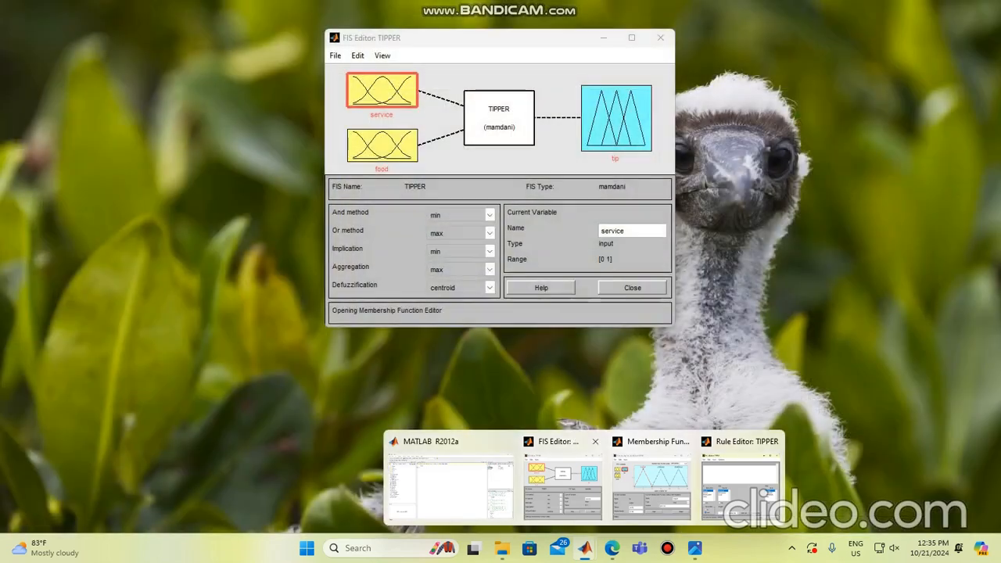
{"action": "left_click", "coordinate": [563, 476]}
{"action": "mouse_move", "coordinate": [584, 548]}
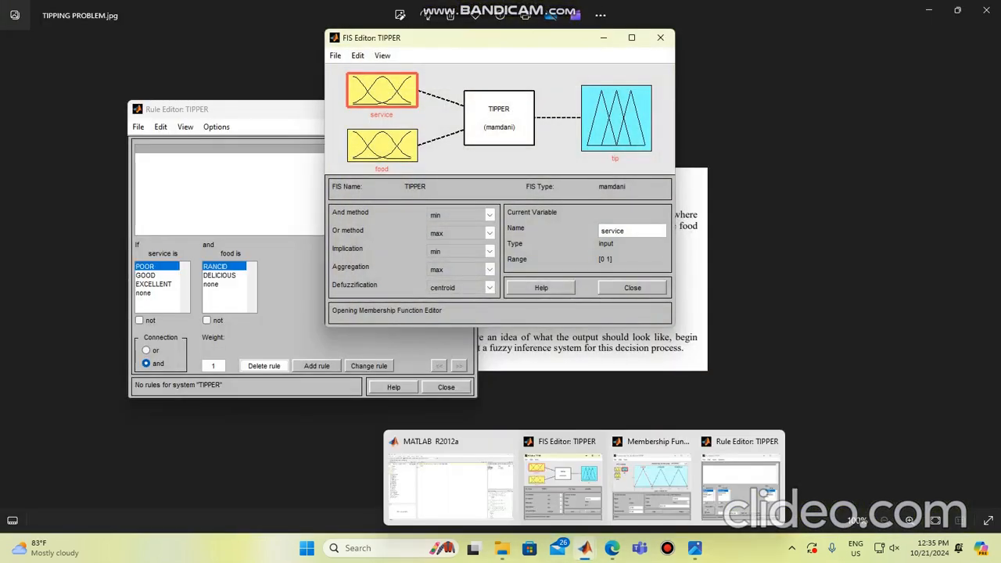
{"action": "left_click", "coordinate": [451, 477]}
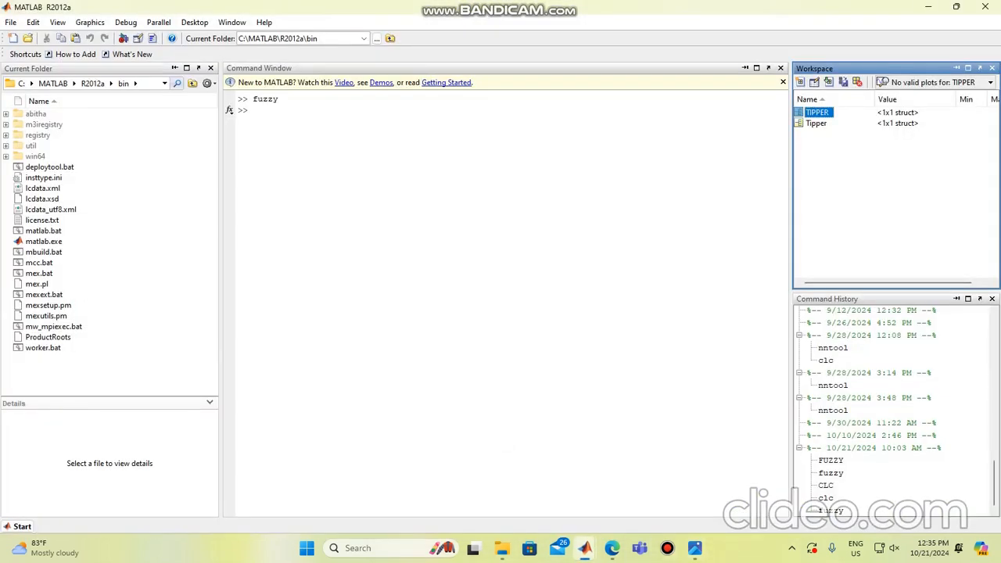
{"action": "left_click", "coordinate": [767, 477]}
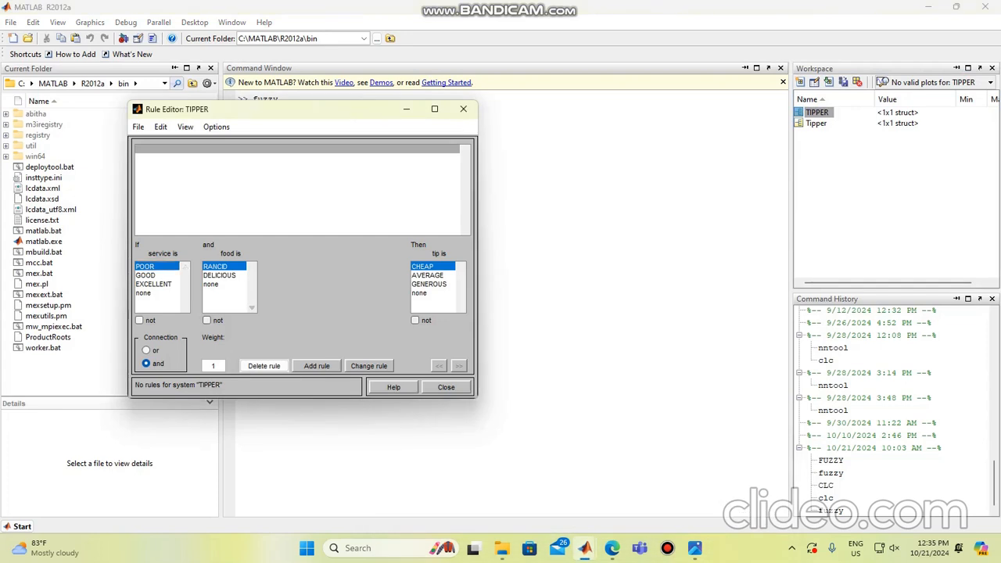
{"action": "left_click", "coordinate": [154, 350]}
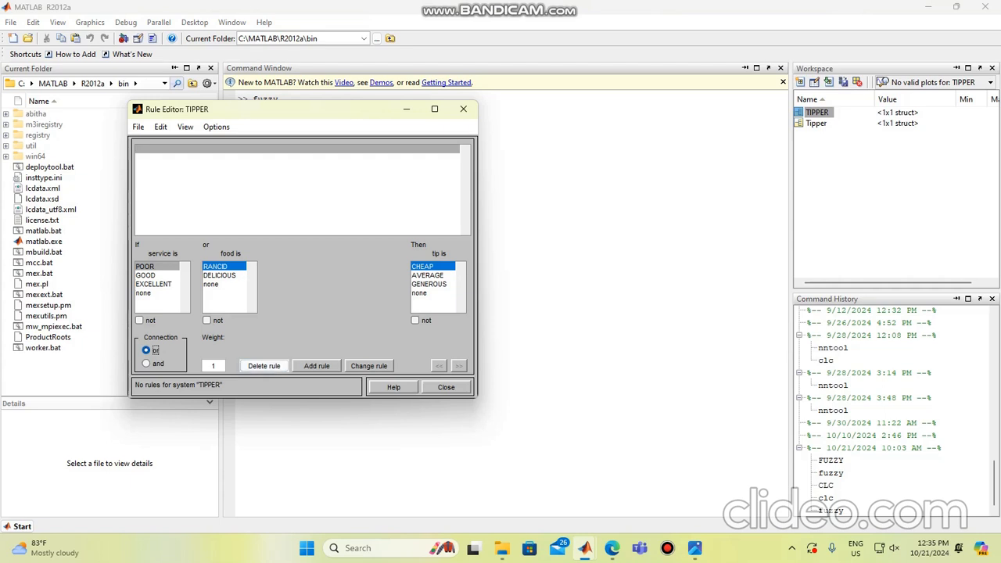
{"action": "left_click", "coordinate": [317, 365]}
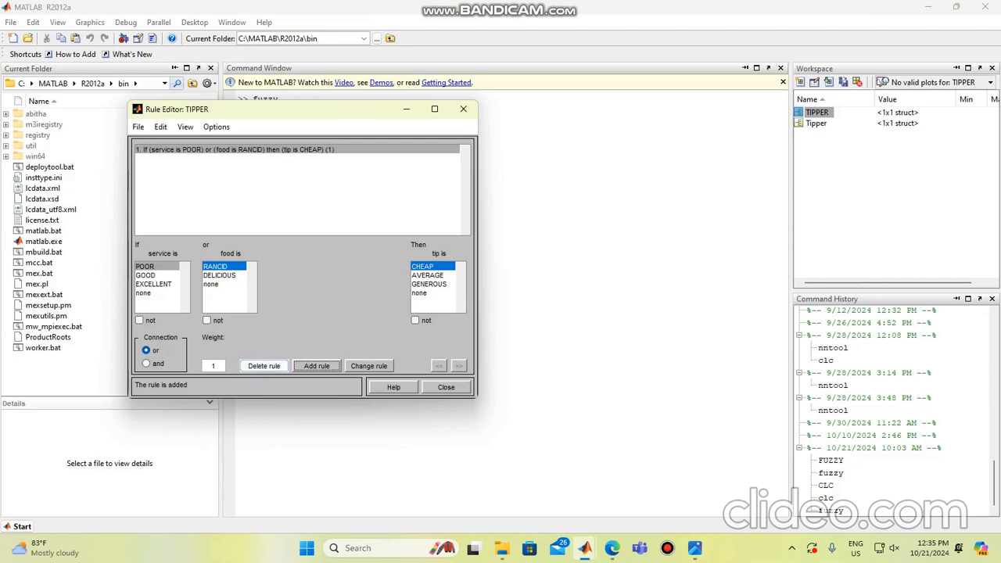
Step: Add a second rule with service GOOD, food none and tip AVERAGE
{"action": "left_click", "coordinate": [147, 275]}
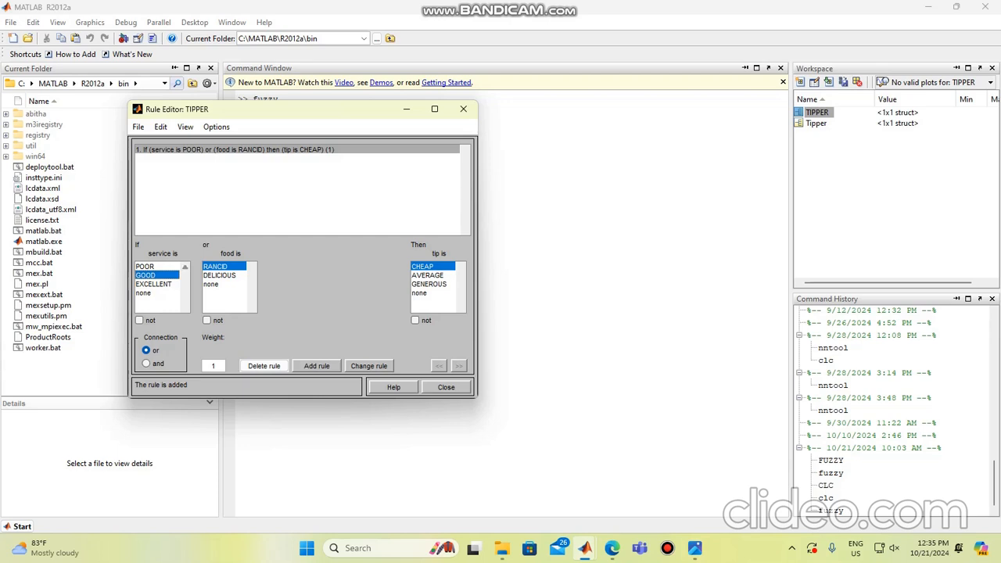
{"action": "left_click", "coordinate": [212, 285]}
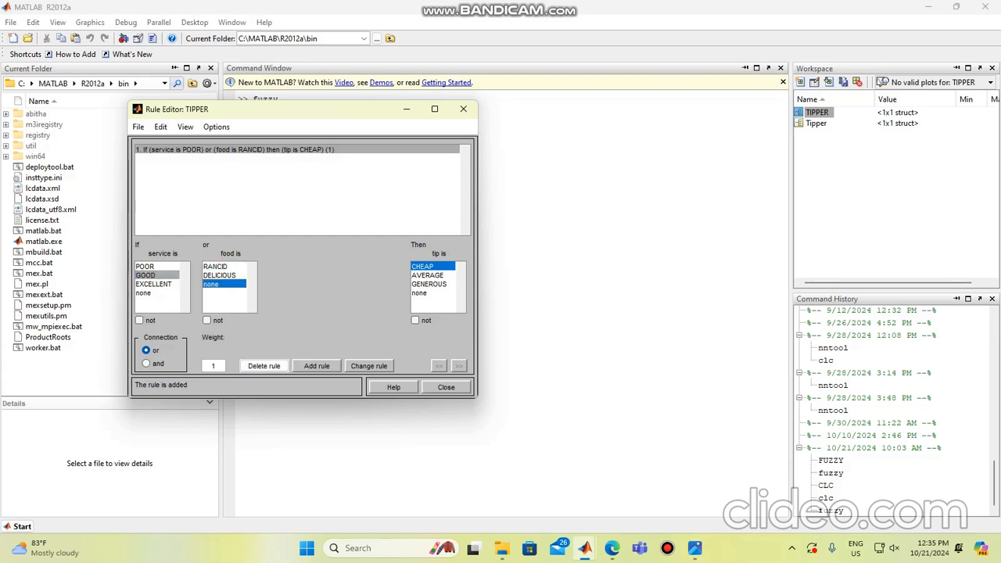
{"action": "left_click", "coordinate": [428, 275]}
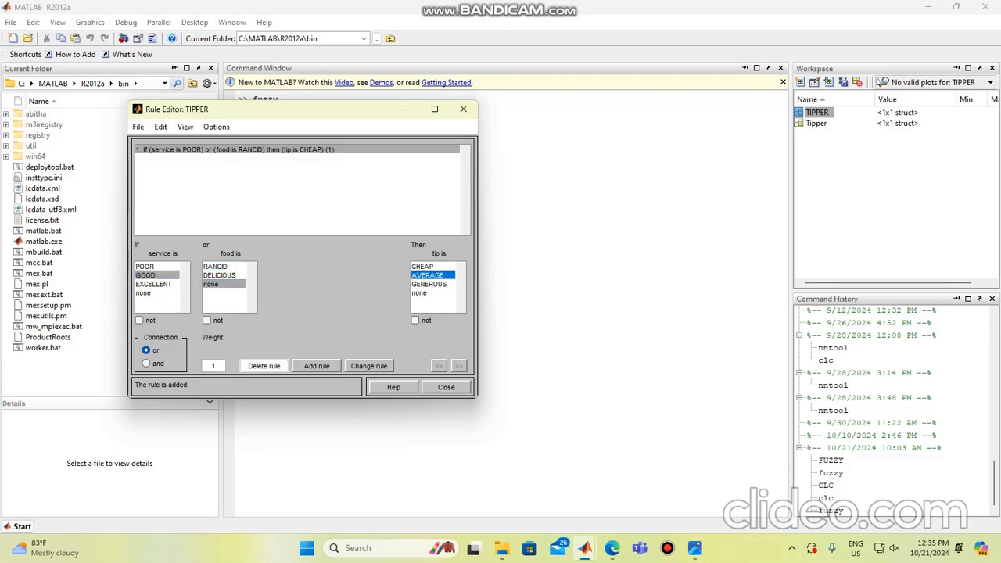
{"action": "left_click", "coordinate": [316, 366]}
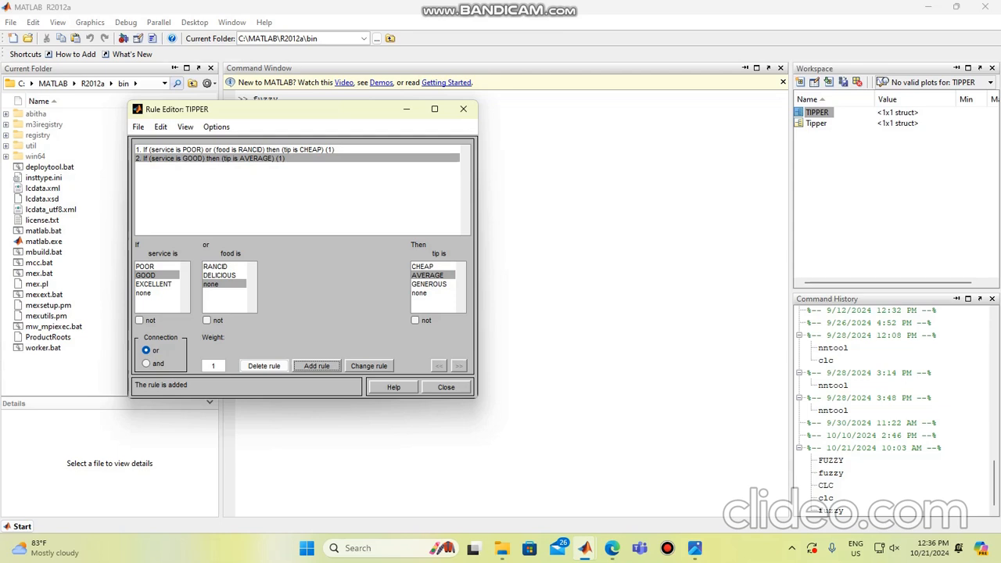
Step: Add a third rule: if service is EXCELLENT or food is DELICIOUS, tip is GENEROUS
{"action": "left_click", "coordinate": [154, 284]}
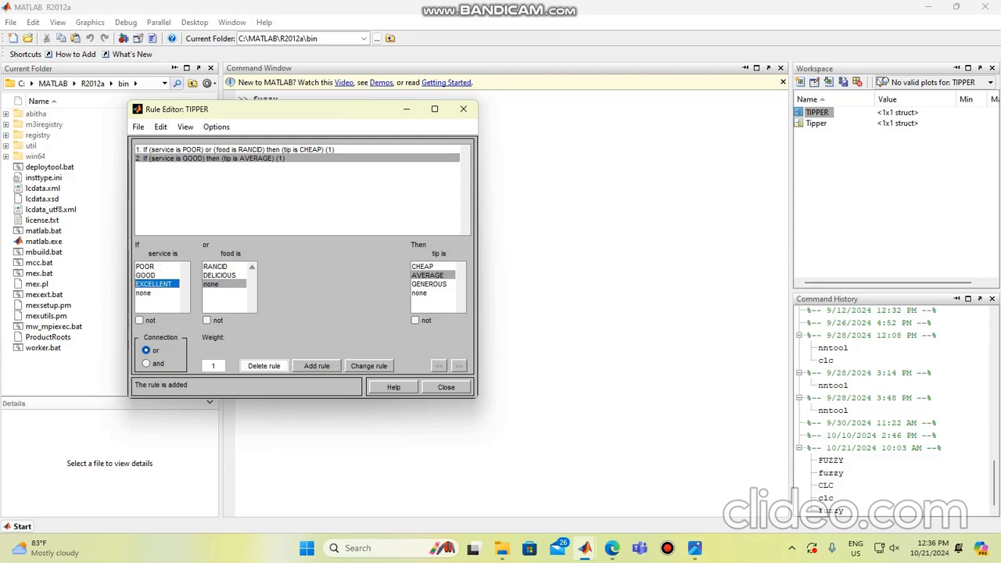
{"action": "left_click", "coordinate": [219, 275]}
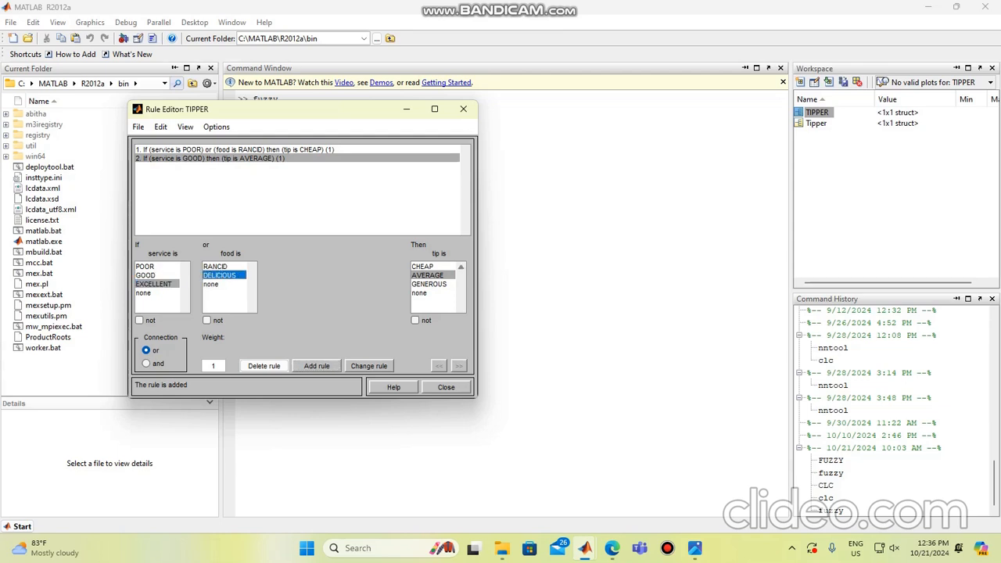
{"action": "left_click", "coordinate": [430, 284]}
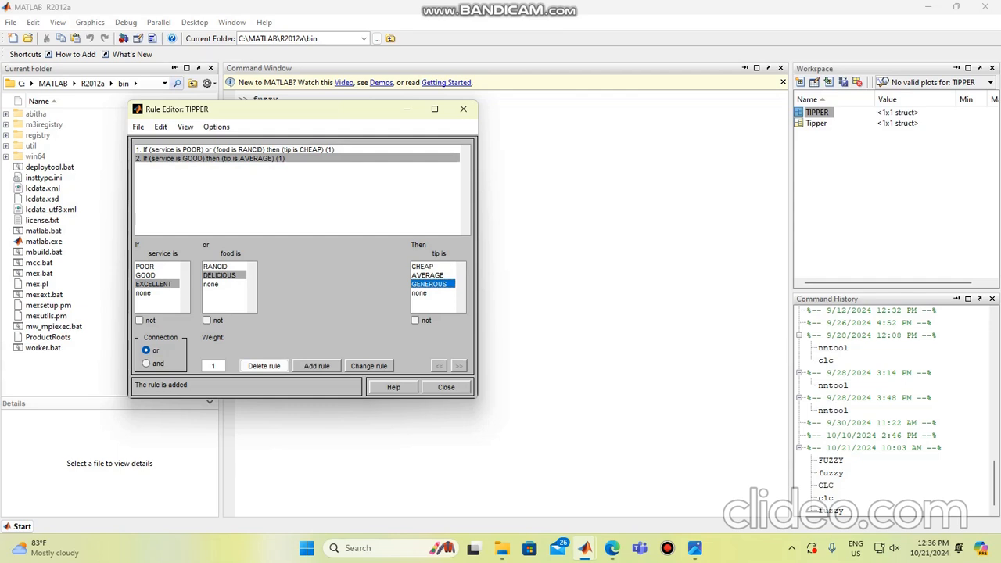
{"action": "left_click", "coordinate": [316, 366]}
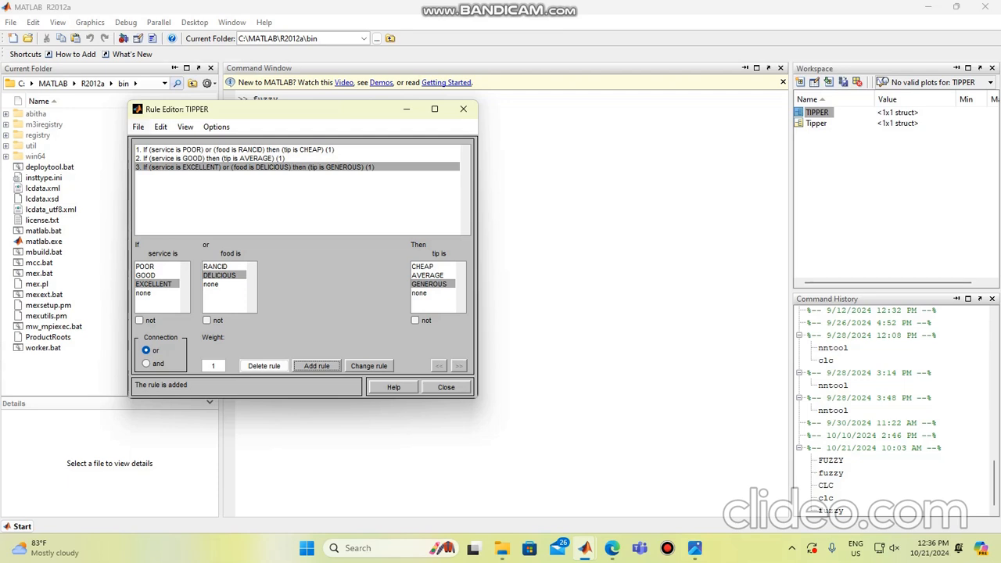
Step: Open the Rule Viewer for the TIPPER rules
{"action": "left_click", "coordinate": [138, 127]}
{"action": "mouse_move", "coordinate": [185, 127]}
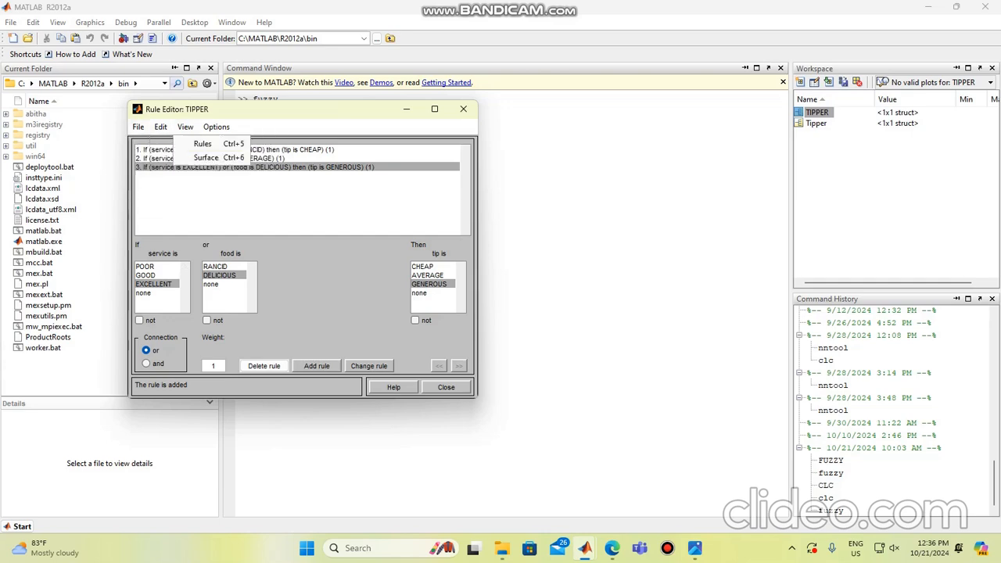
{"action": "left_click", "coordinate": [205, 144]}
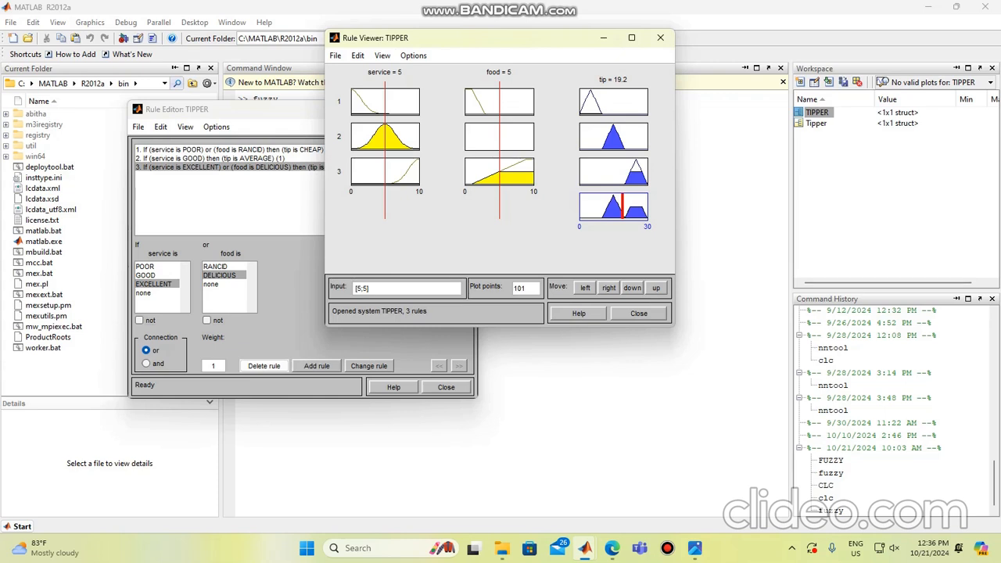
Step: Test the tip output with service at about 1.24 and food at about 8.23, and with both inputs at 10
{"action": "left_click_drag", "start_coordinate": [385, 148], "coordinate": [360, 148]}
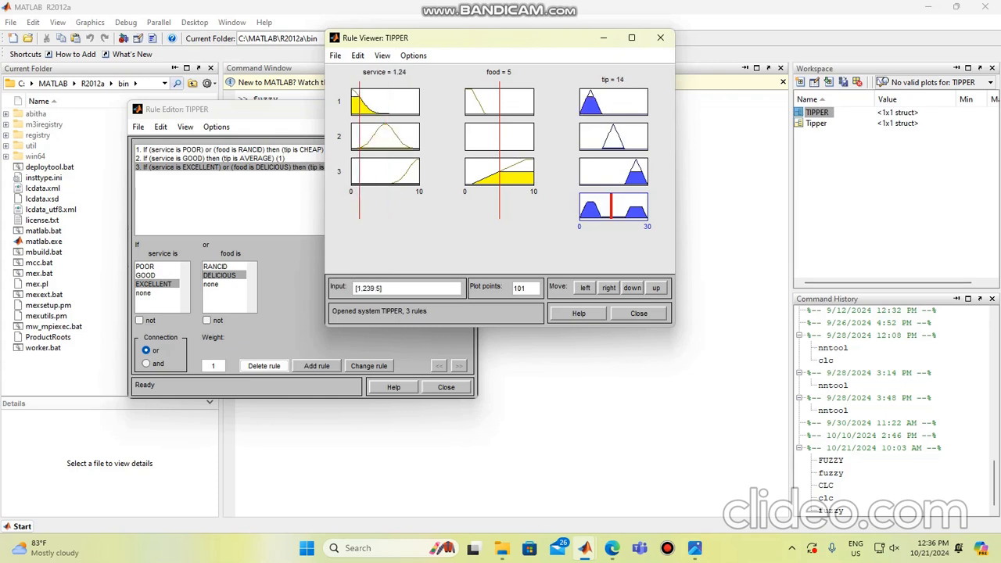
{"action": "left_click_drag", "start_coordinate": [499, 148], "coordinate": [522, 148]}
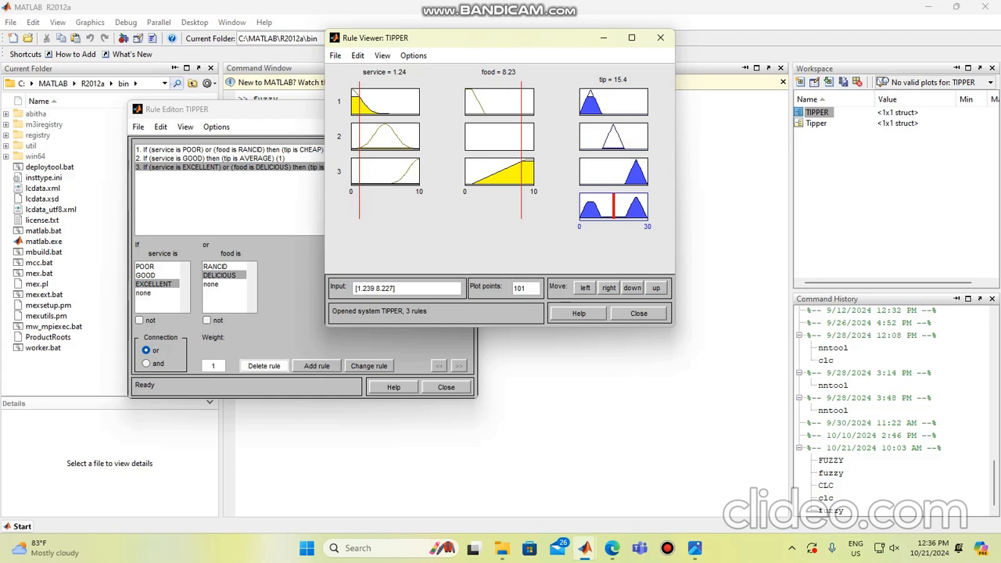
{"action": "left_click_drag", "start_coordinate": [360, 148], "coordinate": [419, 148]}
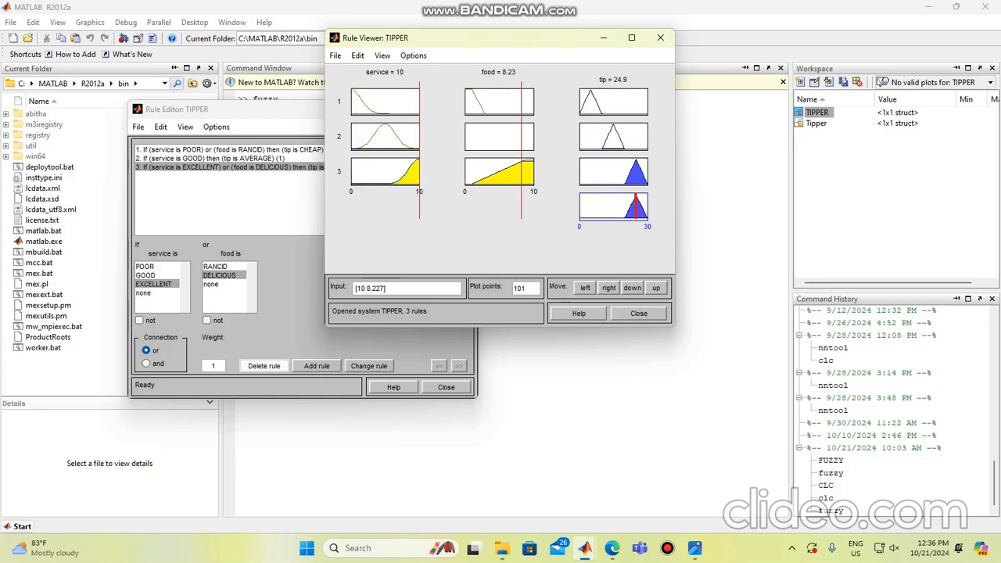
{"action": "left_click_drag", "start_coordinate": [521, 149], "coordinate": [533, 148]}
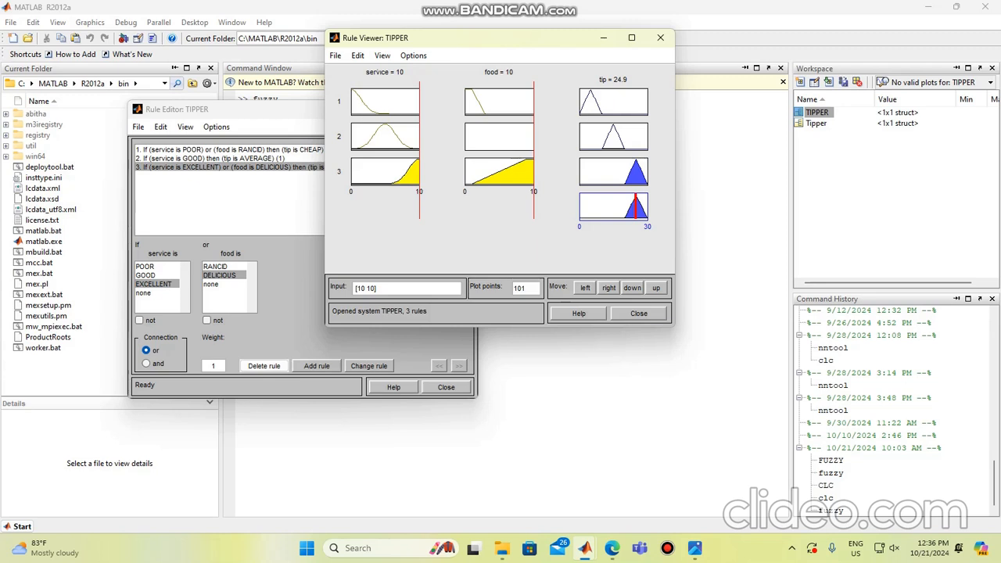
Step: Test the tip output with service and food at 0, and with service at about 2.98 and food at about 3.86
{"action": "left_click_drag", "start_coordinate": [419, 149], "coordinate": [350, 148]}
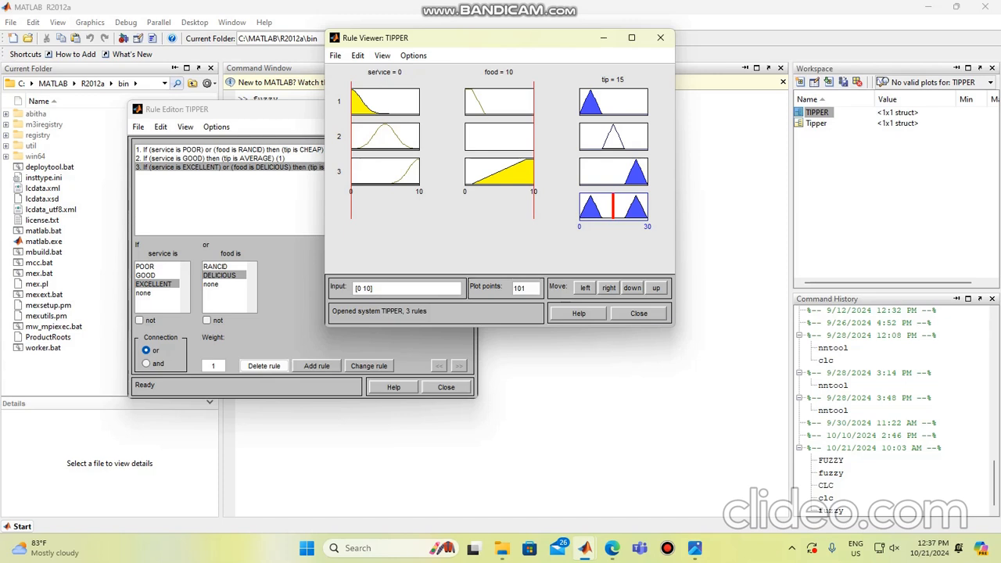
{"action": "left_click_drag", "start_coordinate": [534, 149], "coordinate": [464, 148]}
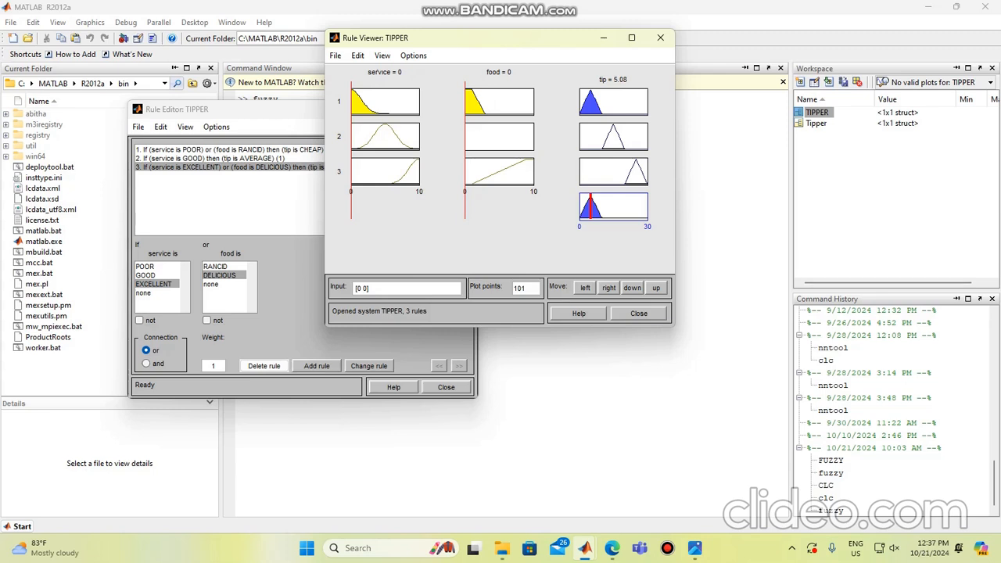
{"action": "left_click_drag", "start_coordinate": [351, 148], "coordinate": [371, 148]}
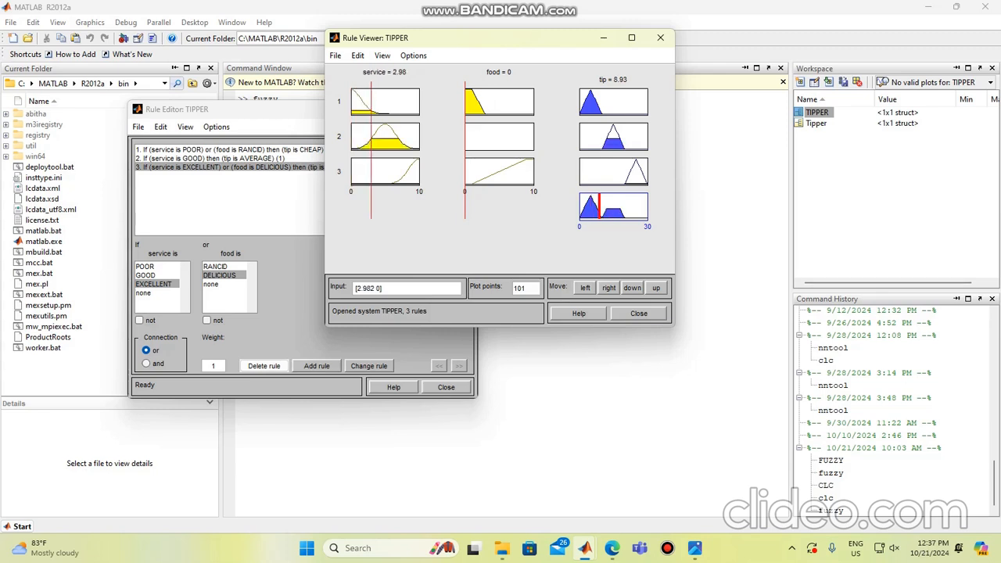
{"action": "left_click_drag", "start_coordinate": [464, 148], "coordinate": [491, 149]}
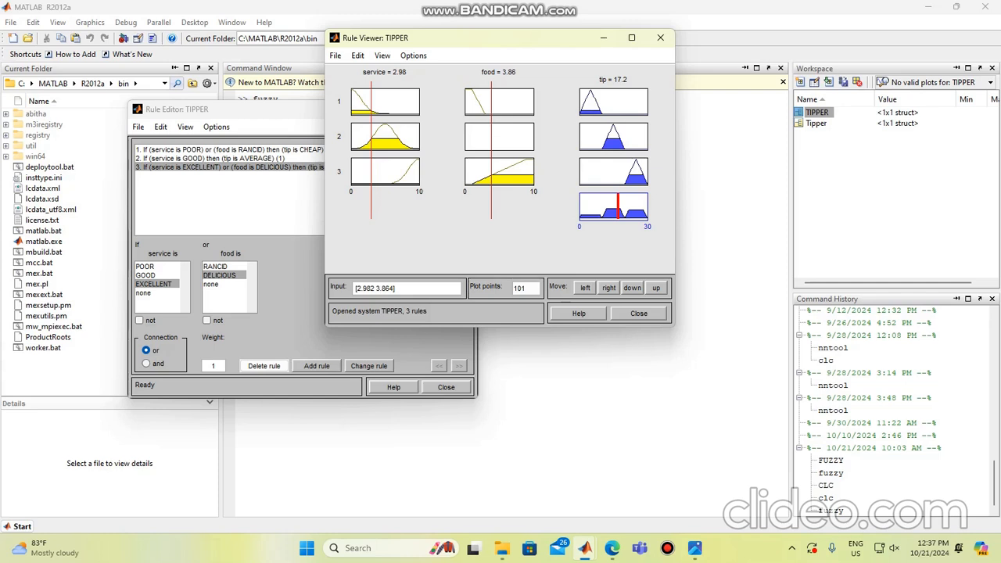
Step: Open the TIPPER struct from the MATLAB workspace to examine its fields
{"action": "left_click", "coordinate": [578, 407]}
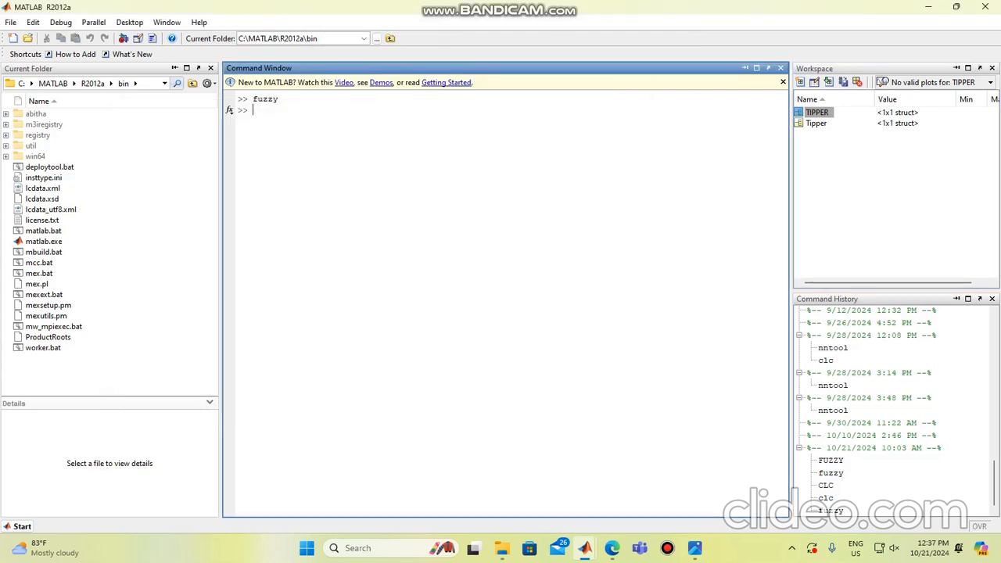
{"action": "double_click", "coordinate": [816, 112]}
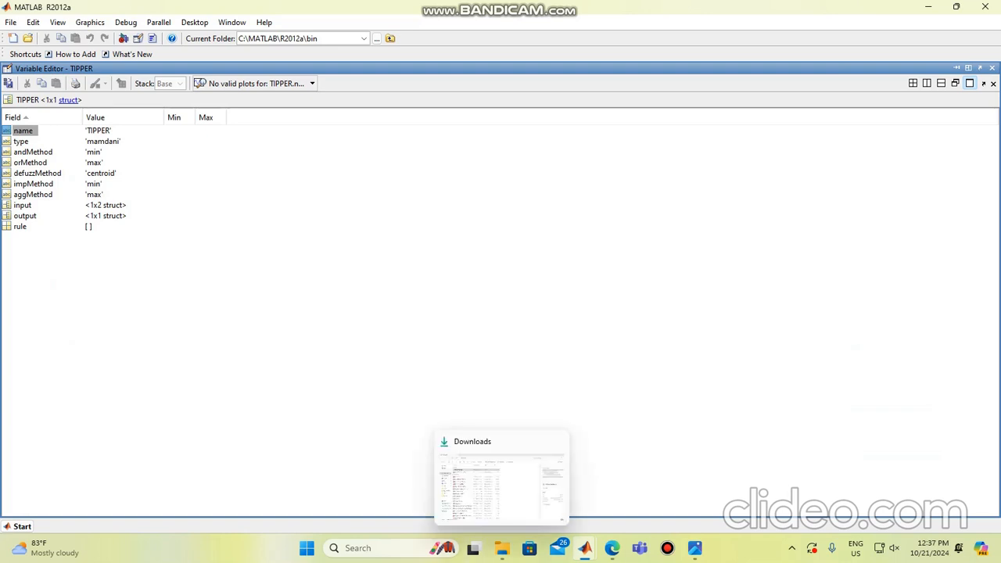
Step: Bring up the Rule Viewer and return to the FIS Editor of TIPPER
{"action": "mouse_move", "coordinate": [585, 548]}
{"action": "left_click", "coordinate": [784, 481]}
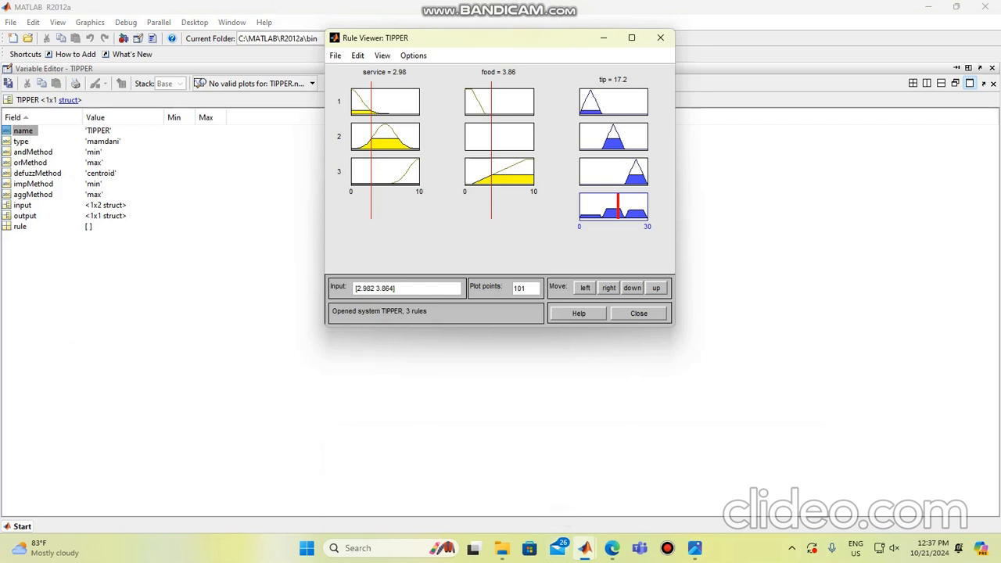
{"action": "mouse_move", "coordinate": [585, 548]}
{"action": "left_click", "coordinate": [509, 480]}
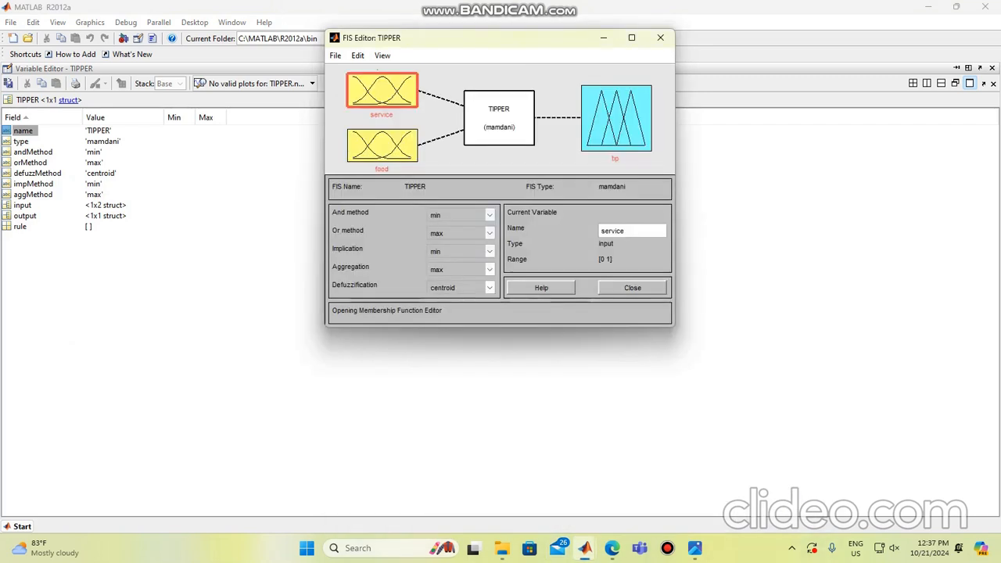